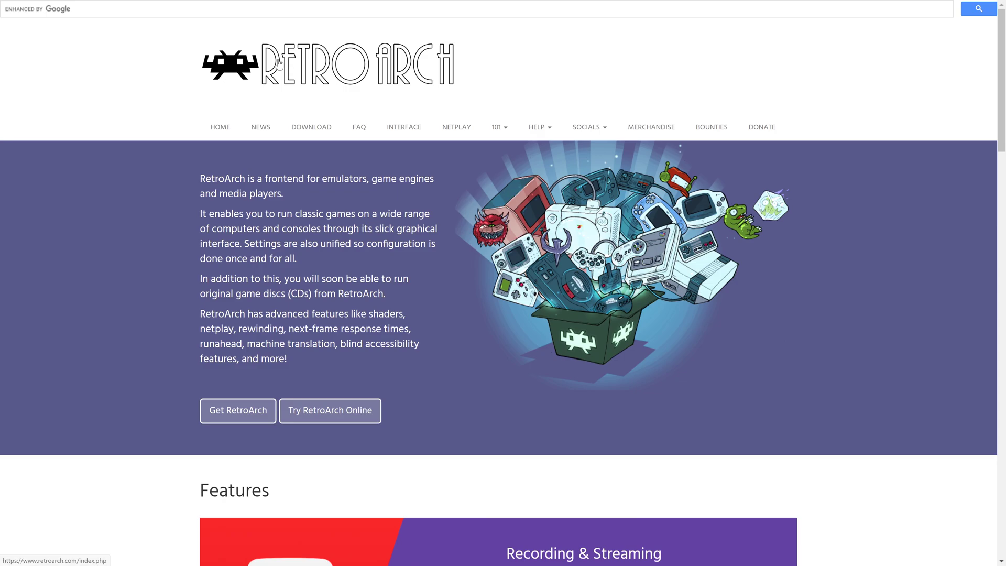
Go to Nightly builds > windows > x86_64 on the buildbot and download RetroArch.7z.
{"action": "left_click", "coordinate": [312, 127]}
{"action": "scroll", "coordinate": [323, 209], "scroll_direction": "down", "scroll_amount": 15}
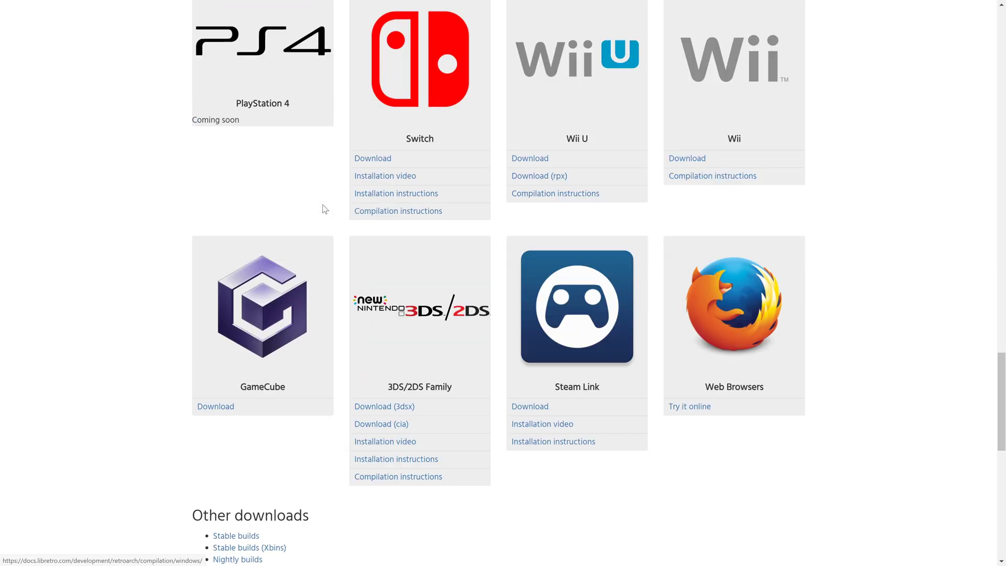
{"action": "scroll", "coordinate": [322, 209], "scroll_direction": "down", "scroll_amount": 7}
{"action": "scroll", "coordinate": [246, 265], "scroll_direction": "up", "scroll_amount": 3}
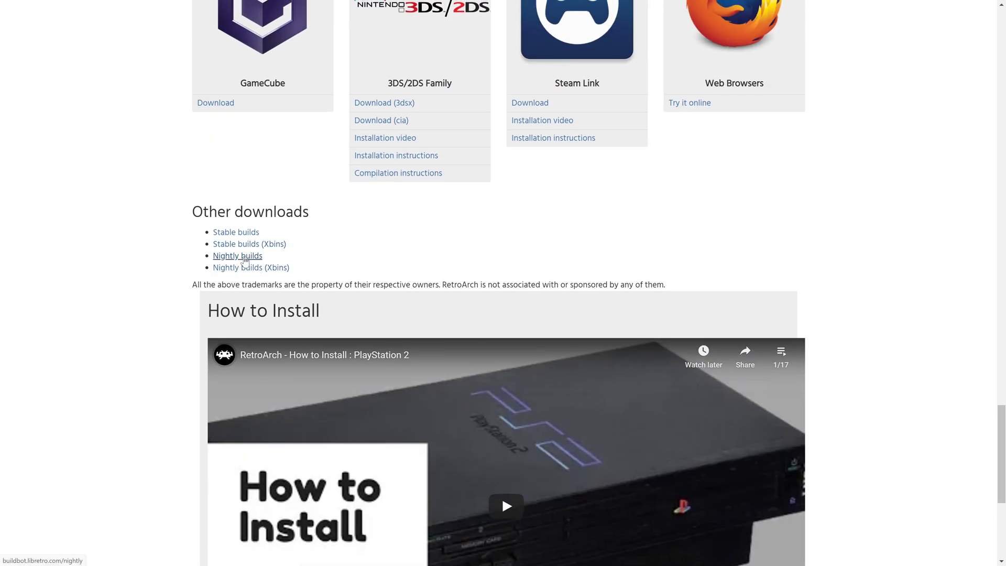
{"action": "left_click", "coordinate": [244, 258]}
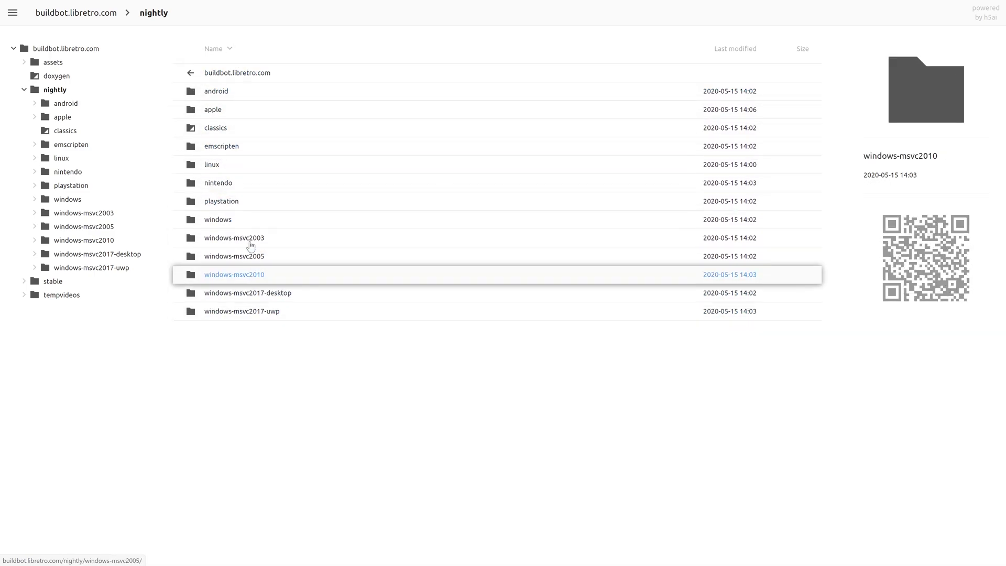
{"action": "left_click", "coordinate": [212, 224]}
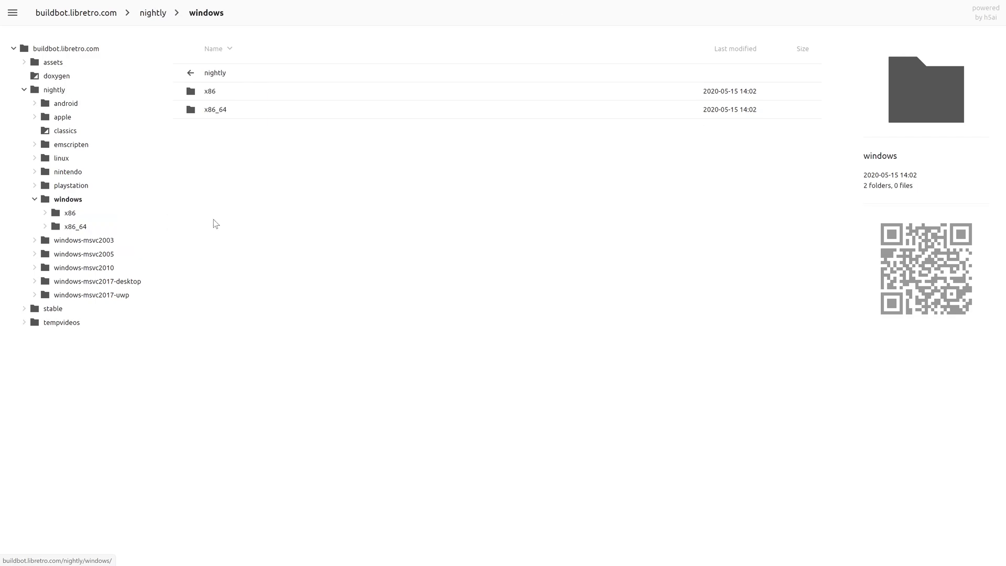
{"action": "left_click", "coordinate": [239, 114]}
{"action": "scroll", "coordinate": [232, 157], "scroll_direction": "down", "scroll_amount": 10}
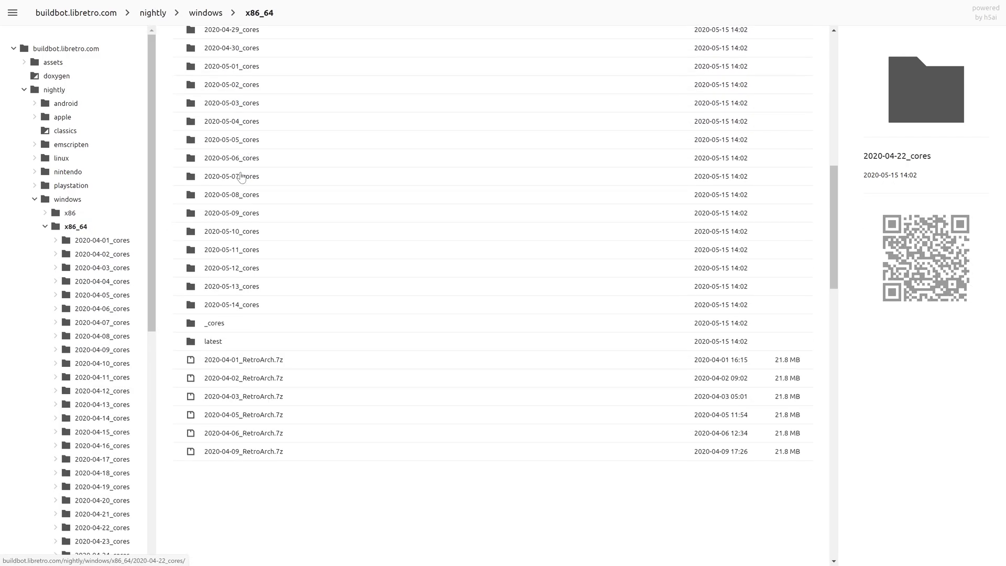
{"action": "scroll", "coordinate": [216, 274], "scroll_direction": "down", "scroll_amount": 15}
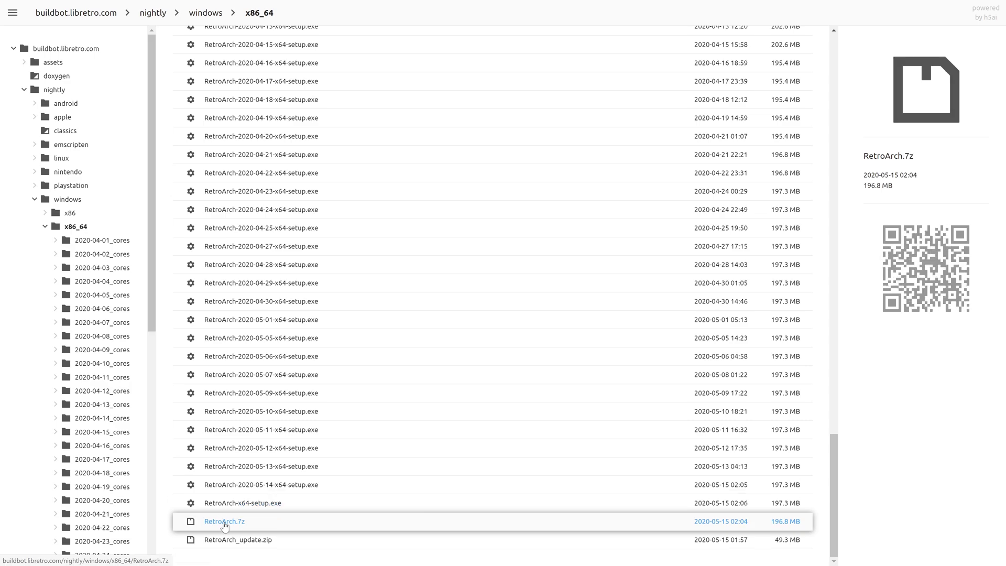
{"action": "left_click", "coordinate": [269, 529]}
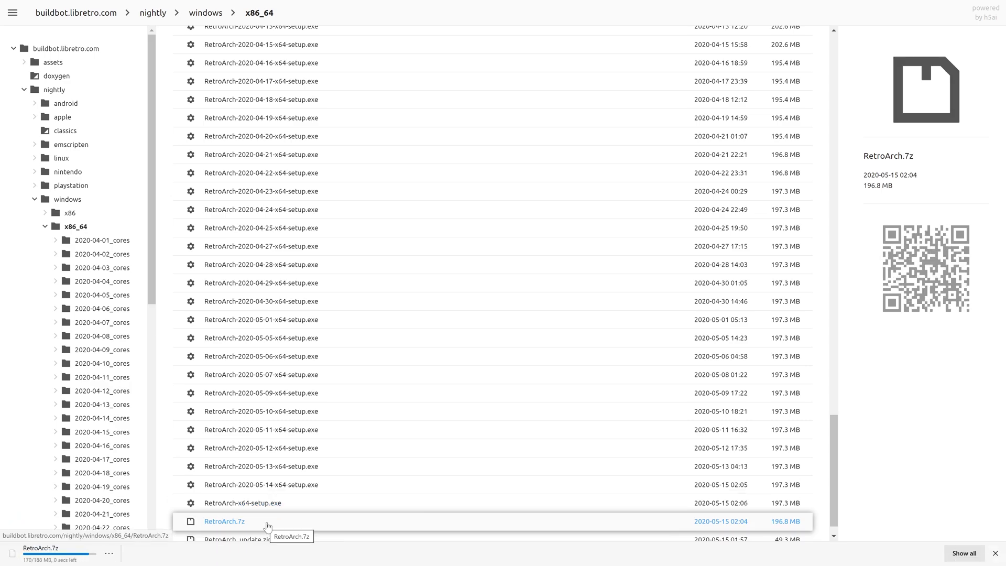
{"action": "scroll", "coordinate": [268, 533], "scroll_direction": "up", "scroll_amount": 15}
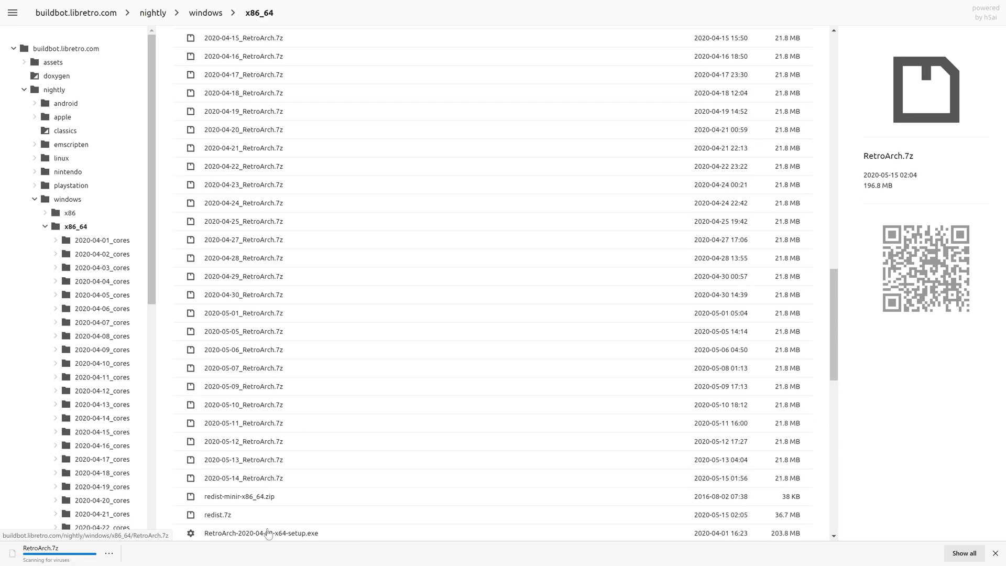
{"action": "scroll", "coordinate": [267, 533], "scroll_direction": "up", "scroll_amount": 10}
{"action": "scroll", "coordinate": [224, 184], "scroll_direction": "down", "scroll_amount": 1}
{"action": "scroll", "coordinate": [224, 183], "scroll_direction": "down", "scroll_amount": 6}
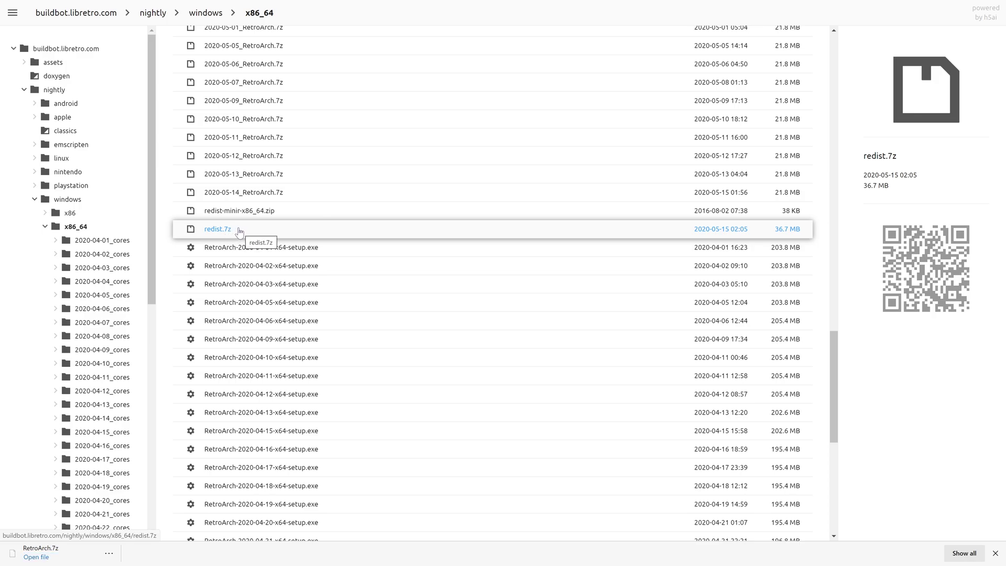
Show the desktop and use 7-Zip's Extract to "RetroArch\" on RetroArch.7z.
{"action": "key", "text": "super+d"}
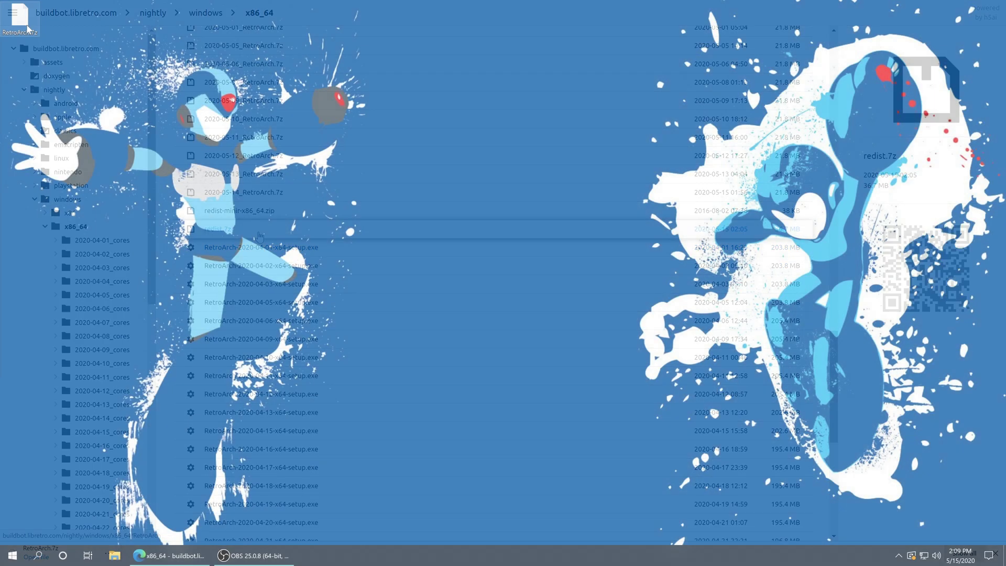
{"action": "right_click", "coordinate": [27, 25]}
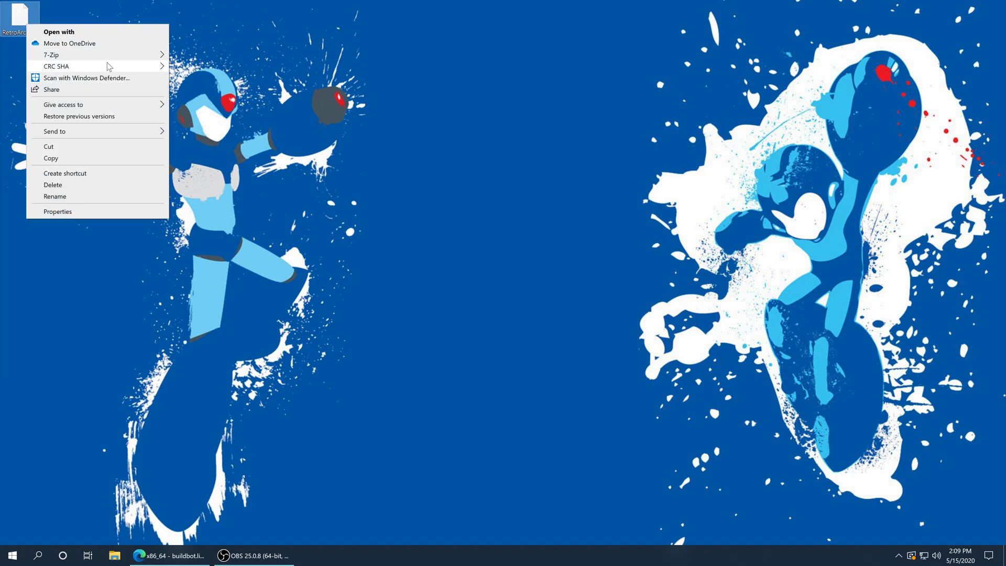
{"action": "mouse_move", "coordinate": [52, 55]}
{"action": "left_click", "coordinate": [242, 102]}
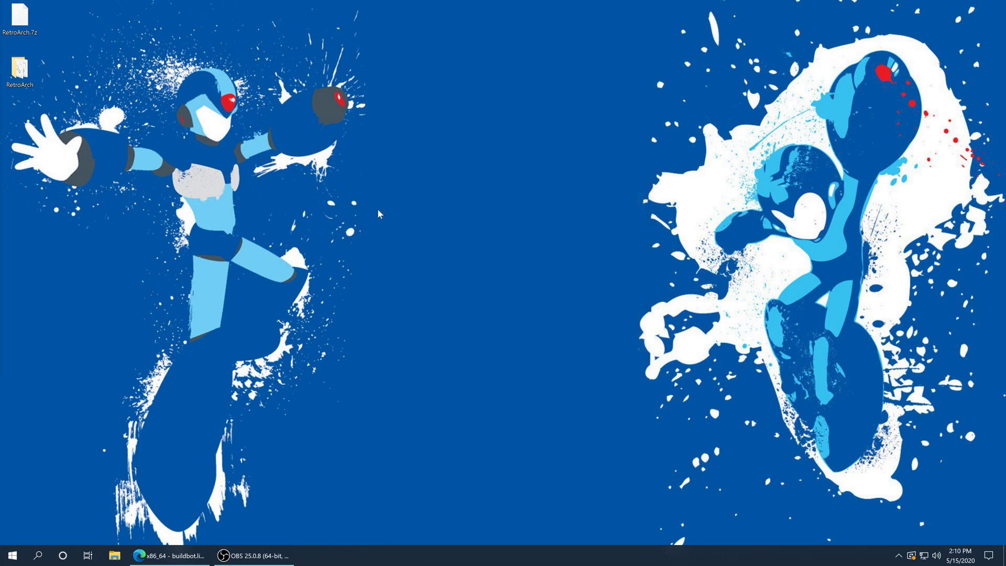
{"action": "scroll", "coordinate": [481, 228], "scroll_direction": "down", "scroll_amount": 7}
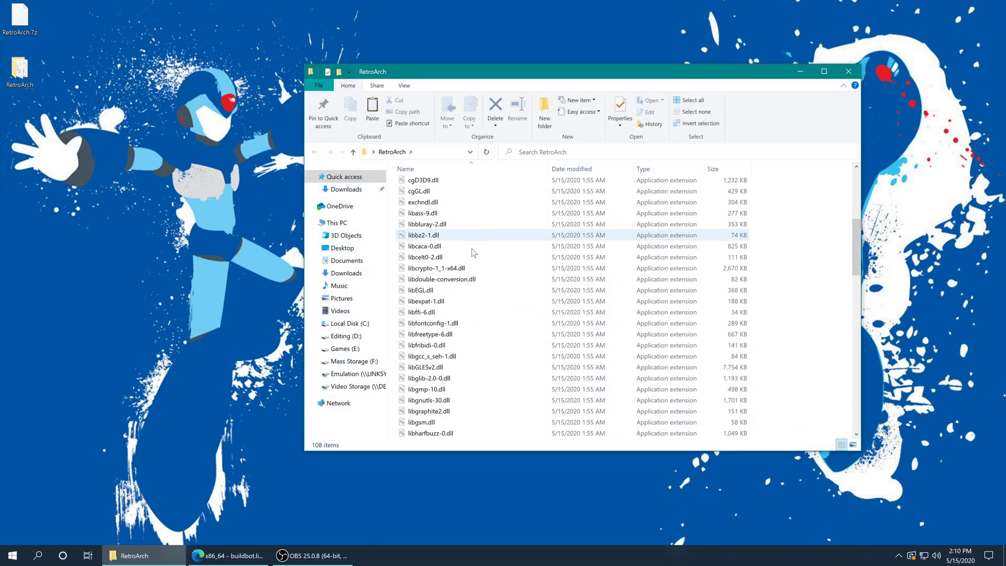
{"action": "scroll", "coordinate": [472, 248], "scroll_direction": "down", "scroll_amount": 20}
Run and close retroarch.exe, delete the generated retroarch.cfg, then relaunch RetroArch.
{"action": "double_click", "coordinate": [437, 357]}
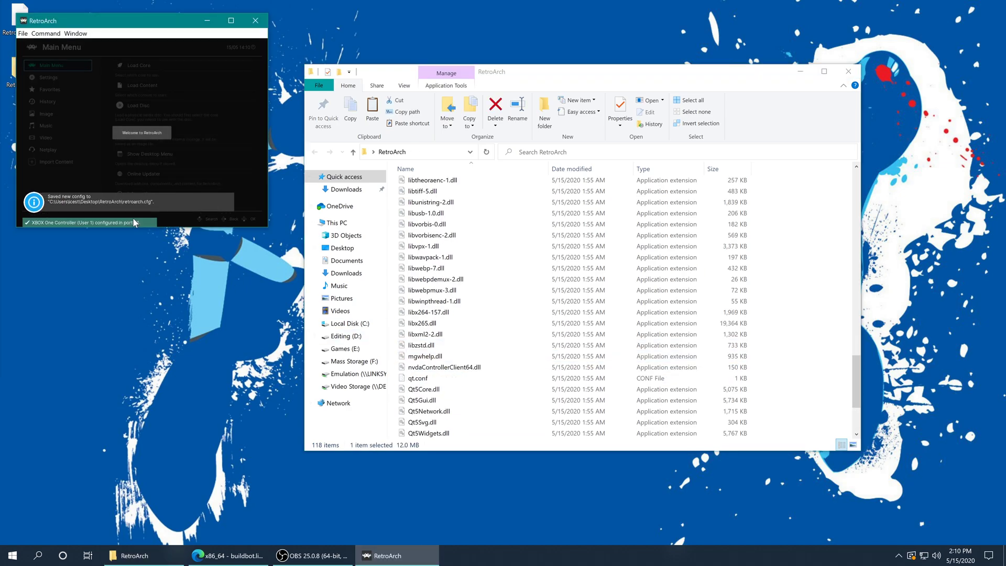
{"action": "left_click", "coordinate": [259, 19]}
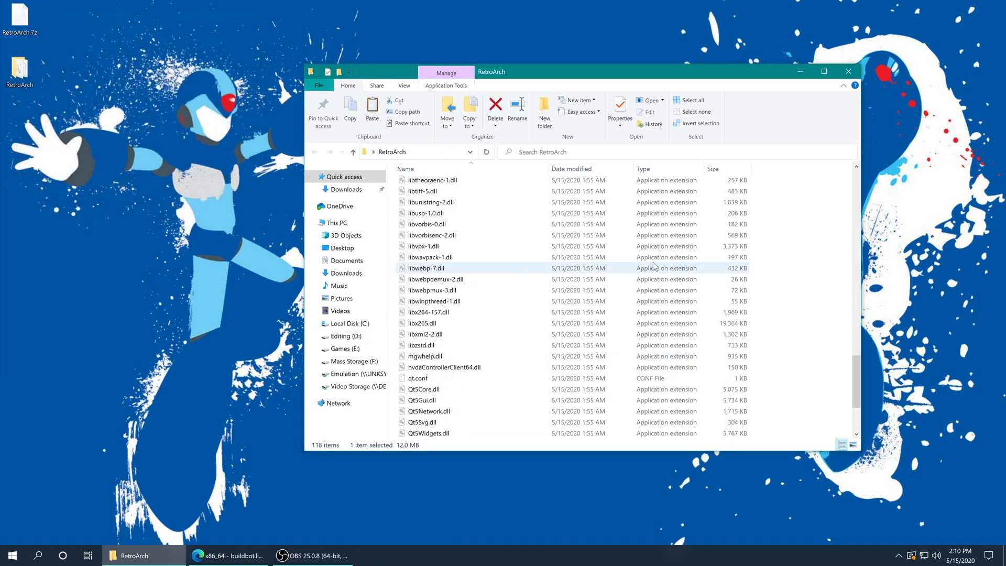
{"action": "scroll", "coordinate": [538, 325], "scroll_direction": "down", "scroll_amount": 2}
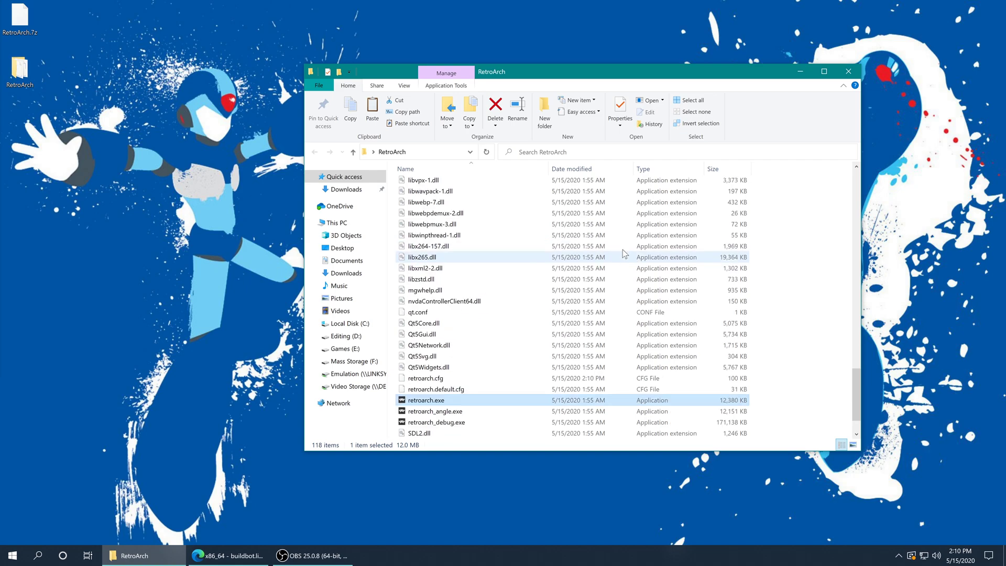
{"action": "left_click", "coordinate": [464, 376]}
{"action": "key", "text": "Delete"}
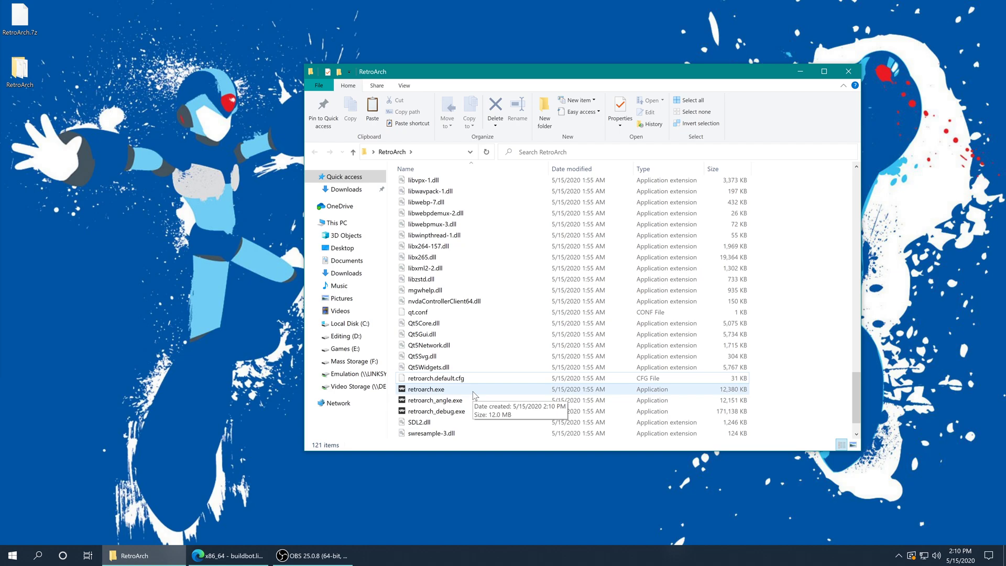
{"action": "double_click", "coordinate": [423, 390]}
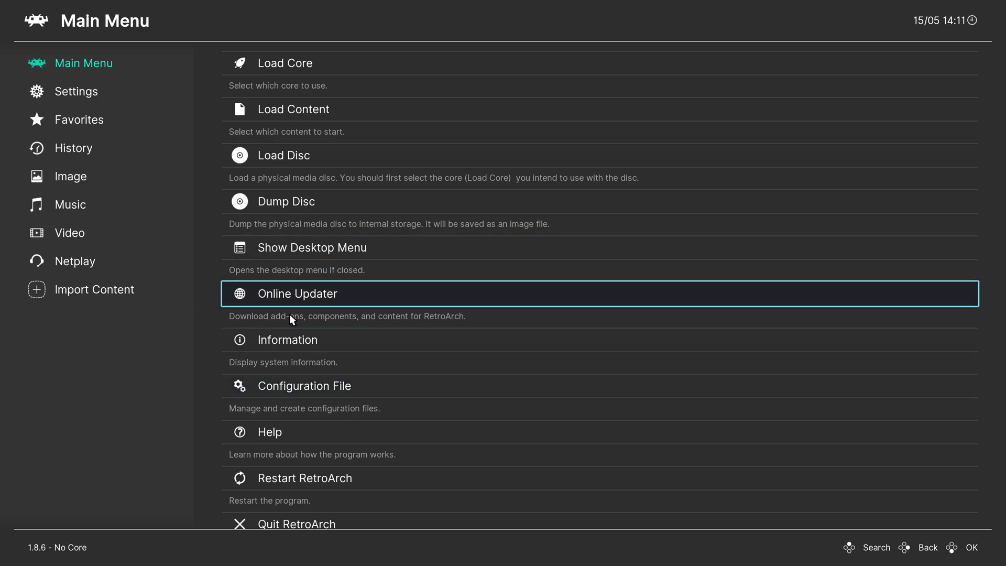
Install 'SNK - Neo Geo Pocket / Color (Beetle NeoPop)' from Core Updater, then go back.
{"action": "left_click", "coordinate": [289, 289]}
{"action": "left_click", "coordinate": [147, 67]}
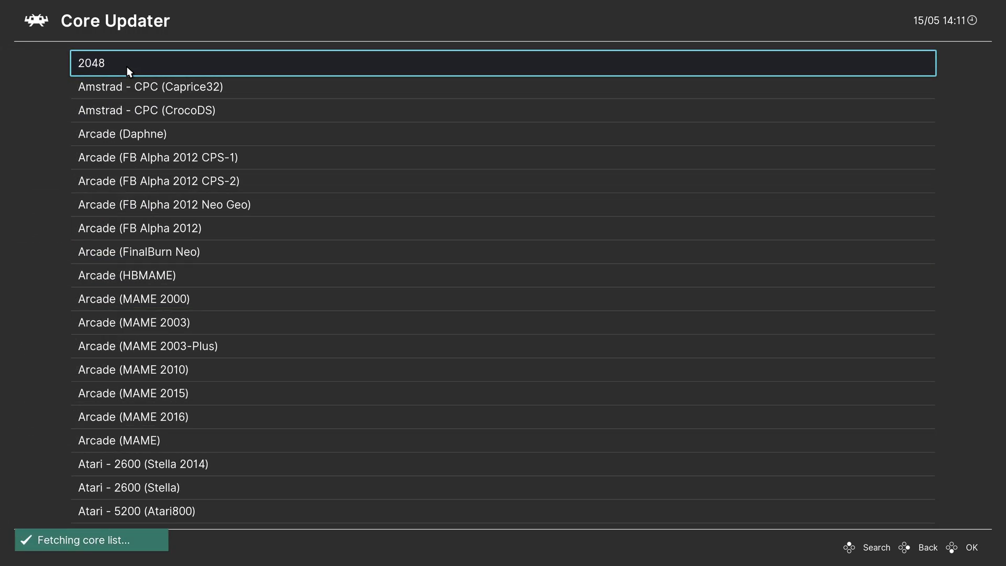
{"action": "scroll", "coordinate": [127, 66], "scroll_direction": "down", "scroll_amount": 8}
{"action": "scroll", "coordinate": [126, 67], "scroll_direction": "down", "scroll_amount": 16}
{"action": "scroll", "coordinate": [127, 66], "scroll_direction": "down", "scroll_amount": 20}
{"action": "scroll", "coordinate": [126, 66], "scroll_direction": "down", "scroll_amount": 16}
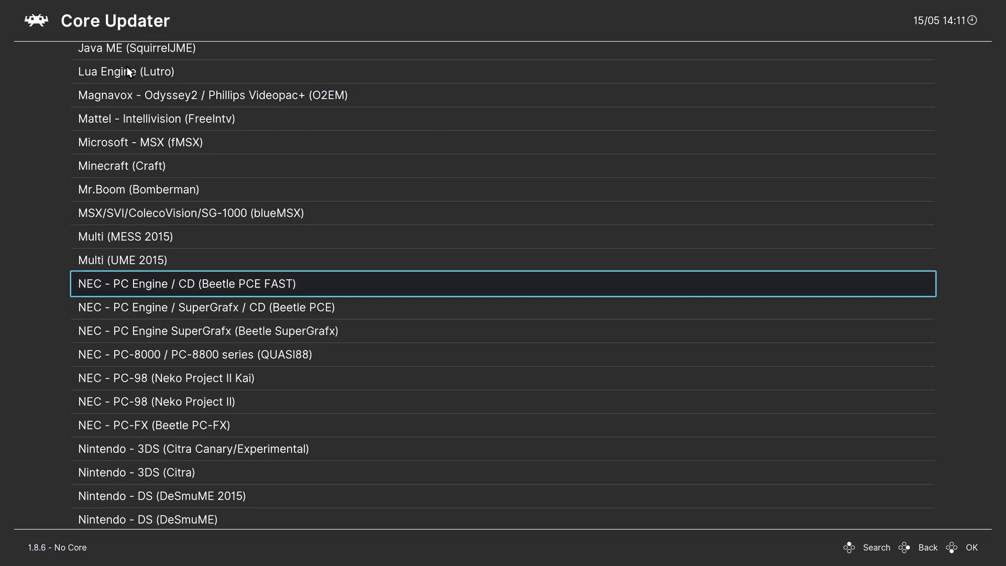
{"action": "scroll", "coordinate": [126, 66], "scroll_direction": "down", "scroll_amount": 20}
{"action": "scroll", "coordinate": [126, 66], "scroll_direction": "down", "scroll_amount": 20}
{"action": "scroll", "coordinate": [127, 66], "scroll_direction": "down", "scroll_amount": 16}
{"action": "scroll", "coordinate": [126, 66], "scroll_direction": "down", "scroll_amount": 8}
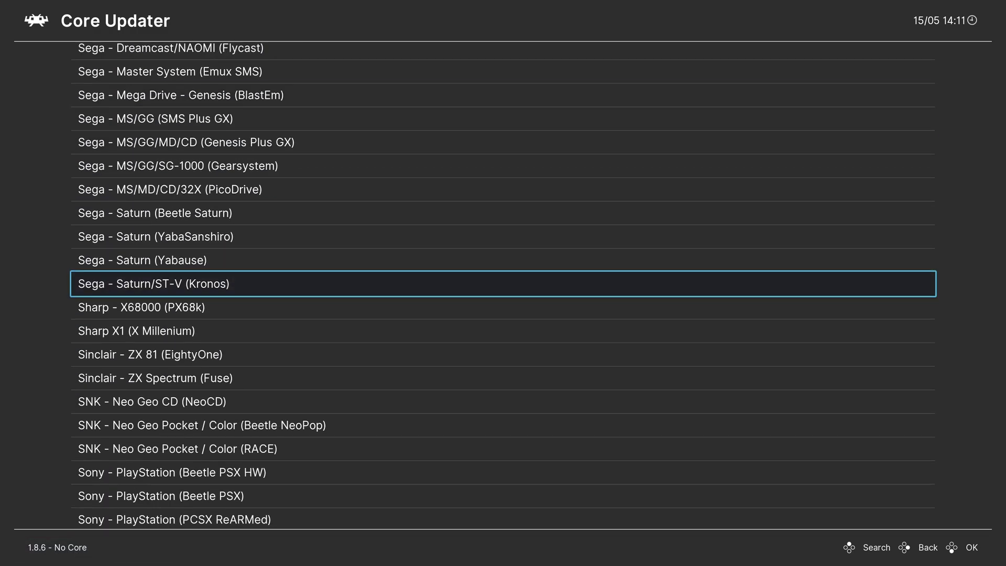
{"action": "scroll", "coordinate": [127, 66], "scroll_direction": "down", "scroll_amount": 2}
{"action": "scroll", "coordinate": [126, 66], "scroll_direction": "down", "scroll_amount": 2}
{"action": "scroll", "coordinate": [127, 66], "scroll_direction": "down", "scroll_amount": 1}
{"action": "scroll", "coordinate": [127, 66], "scroll_direction": "down", "scroll_amount": 1}
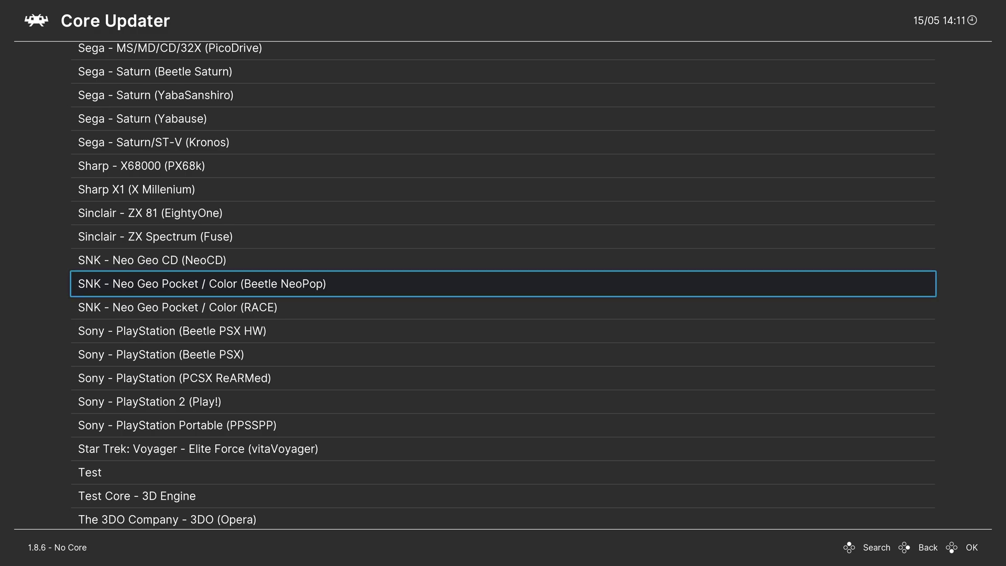
{"action": "key", "text": "Return"}
{"action": "key", "text": "BackSpace"}
{"action": "key", "text": "BackSpace"}
{"action": "key", "text": "BackSpace"}
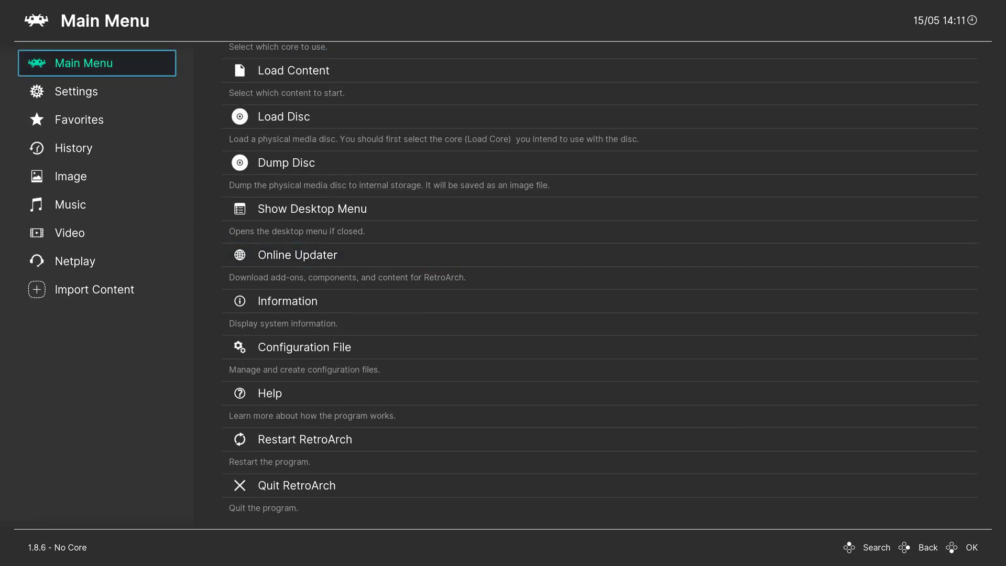
{"action": "scroll", "coordinate": [378, 173], "scroll_direction": "up", "scroll_amount": 1}
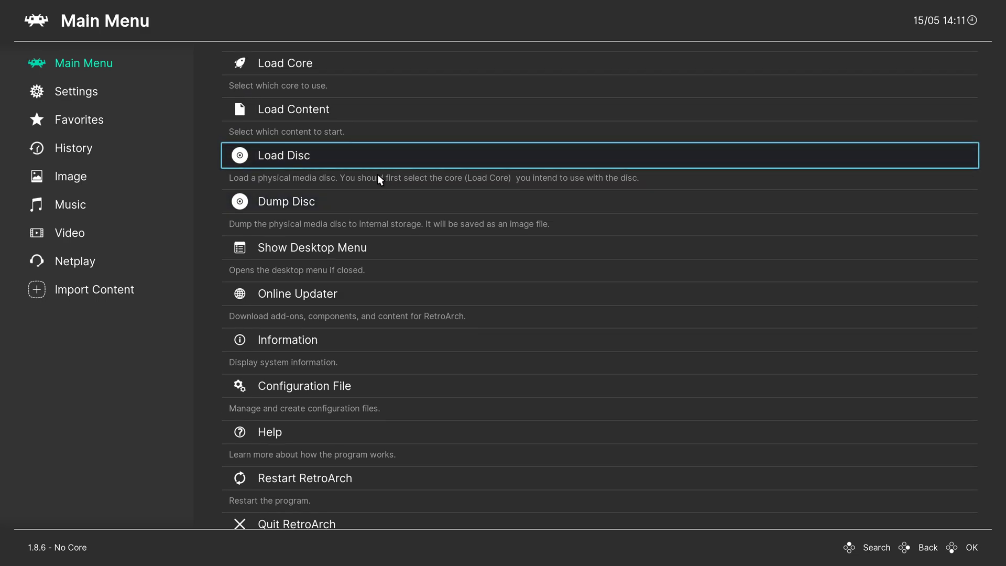
Choose Load Content and browse the C:\ drive for the Neo Geo Pocket game.
{"action": "left_click", "coordinate": [321, 111]}
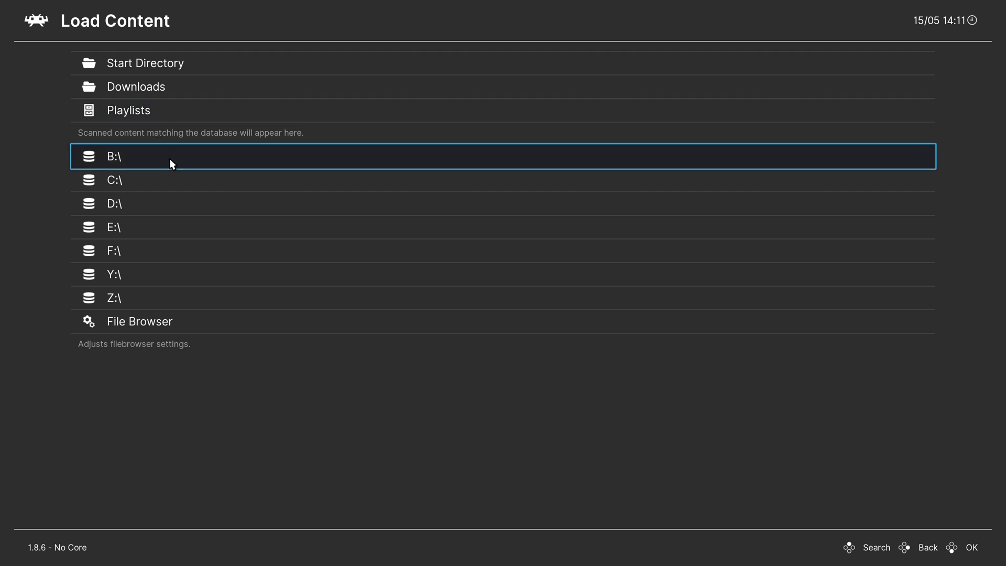
{"action": "left_click", "coordinate": [195, 181]}
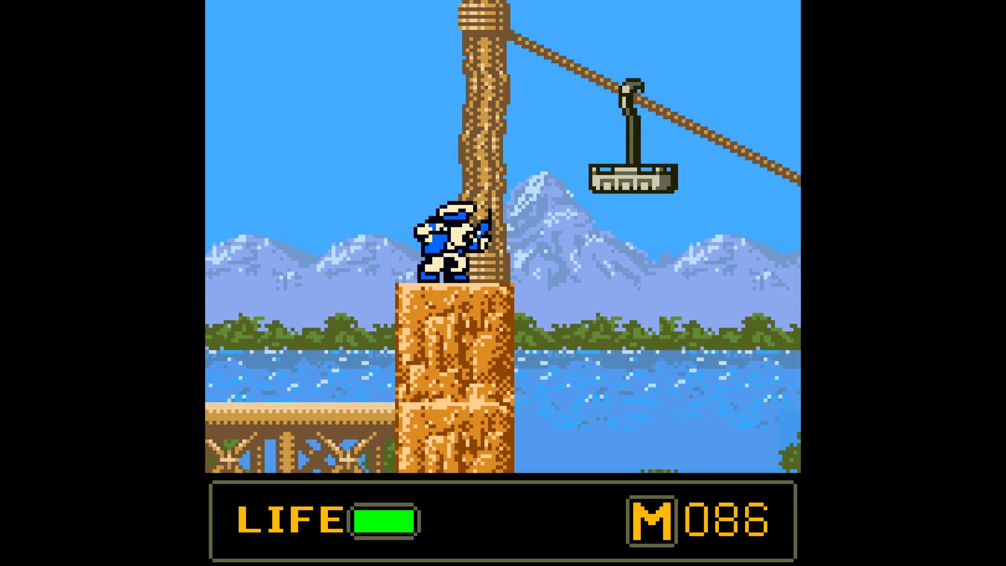
Set Sound Output Sample Rate to 384000 in the running game's Quick Menu options.
{"action": "key", "text": "F1"}
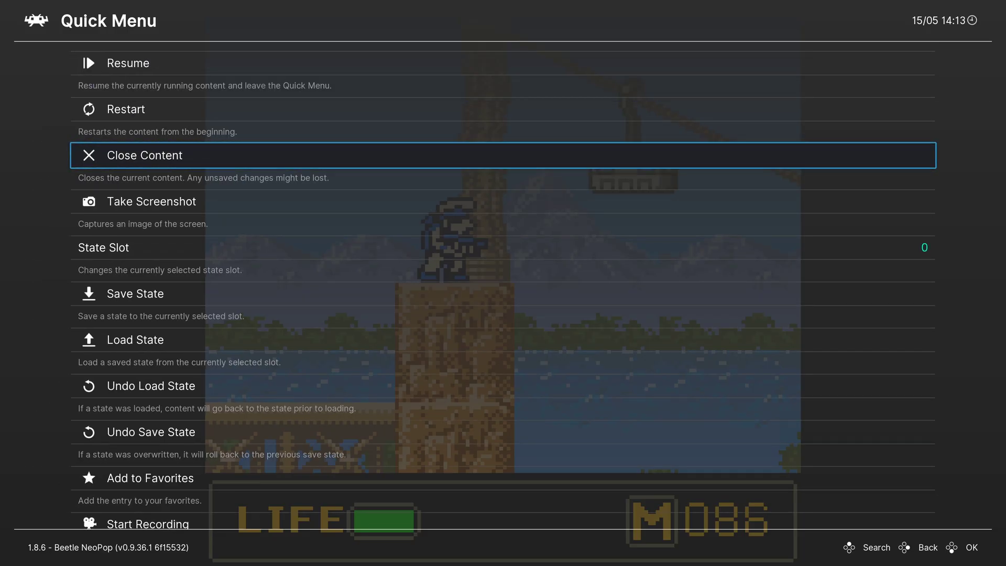
{"action": "key", "text": "Down"}
{"action": "key", "text": "Down"}
{"action": "key", "text": "Down"}
{"action": "key", "text": "Down"}
{"action": "key", "text": "Down"}
{"action": "key", "text": "Down"}
{"action": "key", "text": "Down"}
{"action": "key", "text": "Down"}
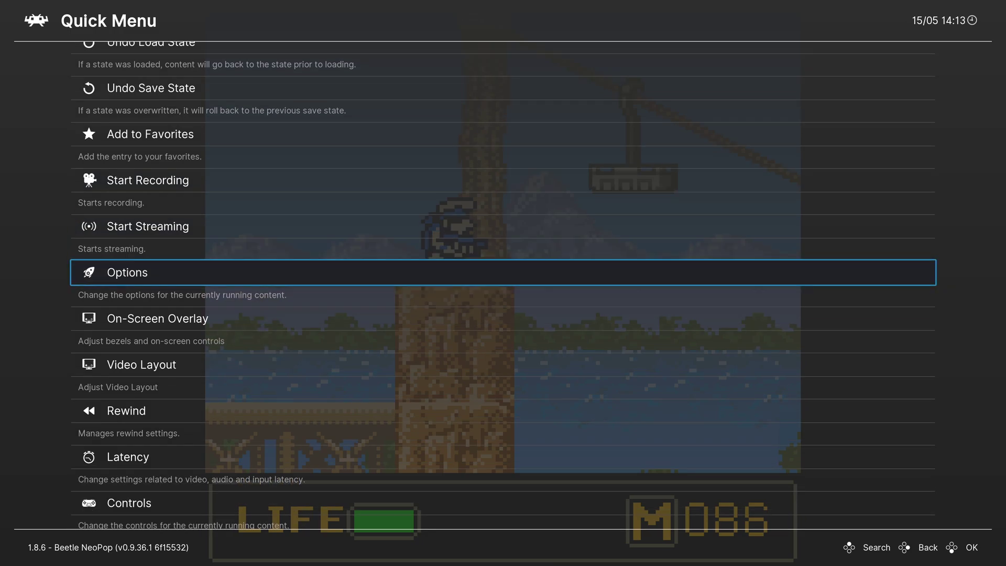
{"action": "key", "text": "Return"}
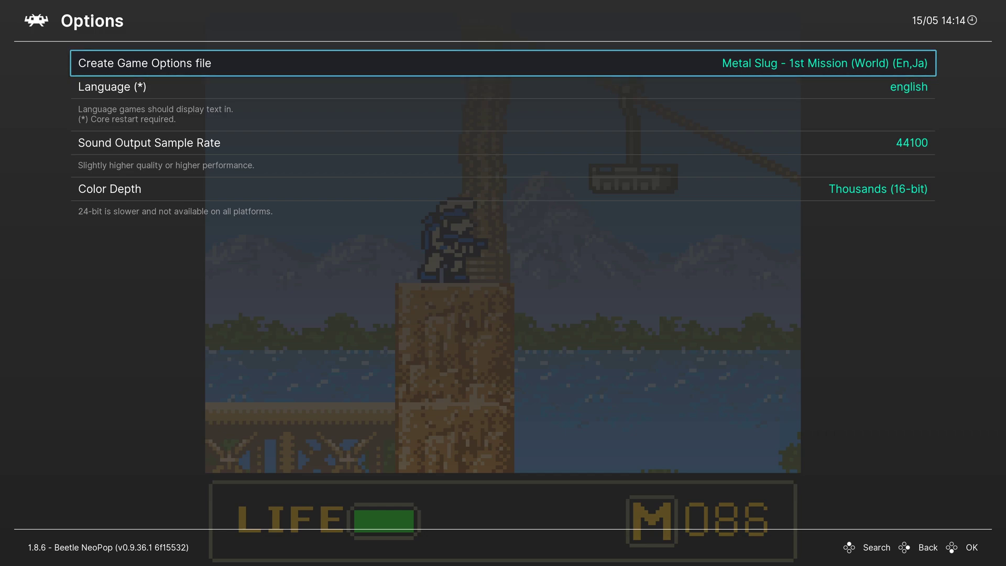
{"action": "key", "text": "Down"}
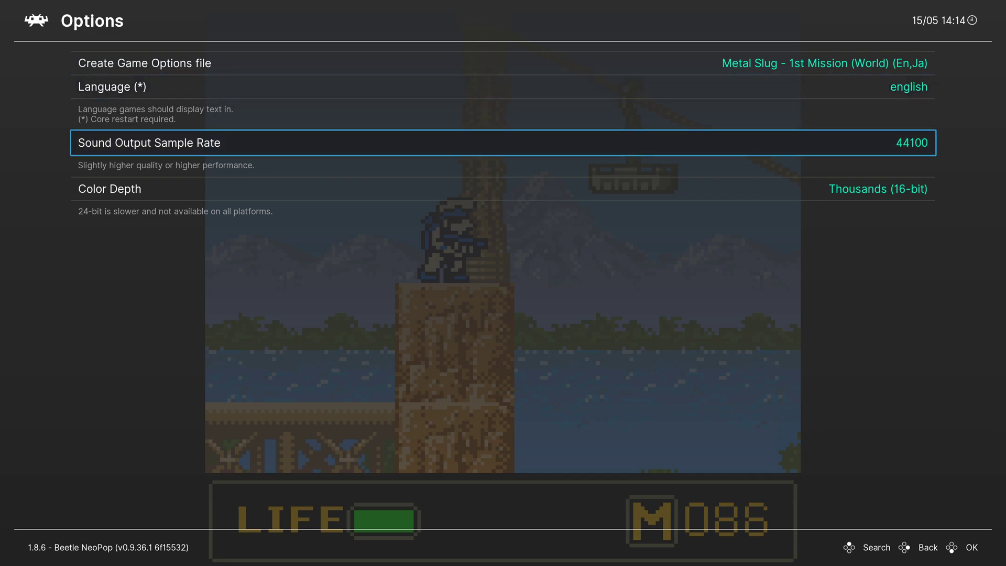
{"action": "key", "text": "Right"}
{"action": "key", "text": "Right"}
{"action": "key", "text": "Right"}
{"action": "key", "text": "Right"}
{"action": "key", "text": "Right"}
{"action": "key", "text": "Right"}
{"action": "key", "text": "Left"}
{"action": "key", "text": "Left"}
{"action": "key", "text": "Down"}
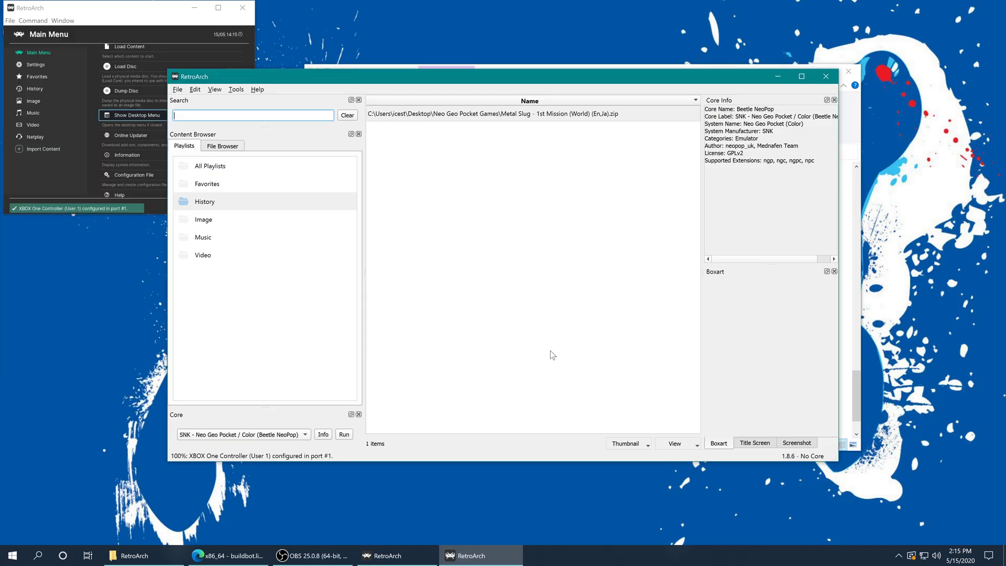
Add a new playlist named 'SNK - NEO GEO Pocket' in the Playlists pane and open it.
{"action": "right_click", "coordinate": [241, 321]}
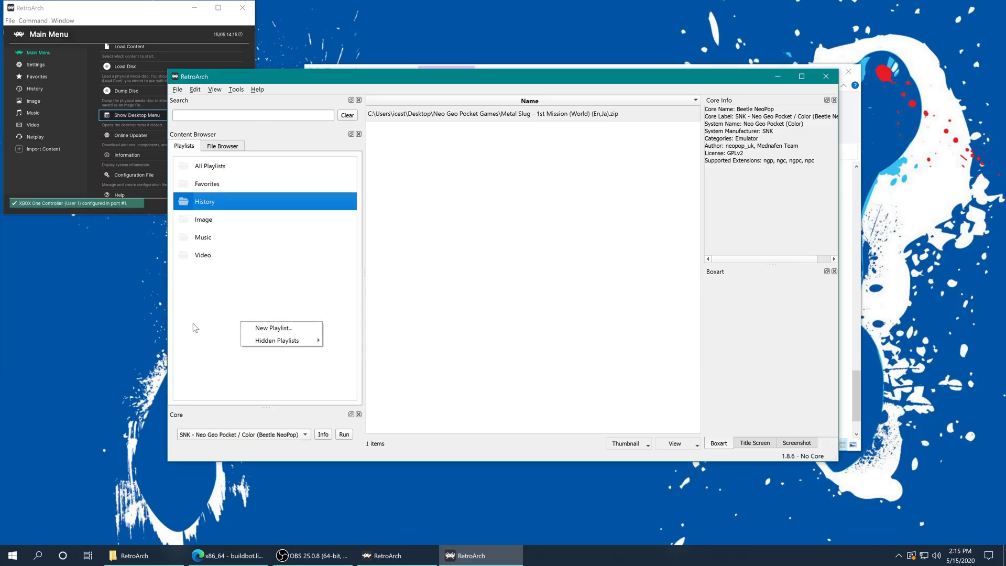
{"action": "left_click", "coordinate": [269, 329]}
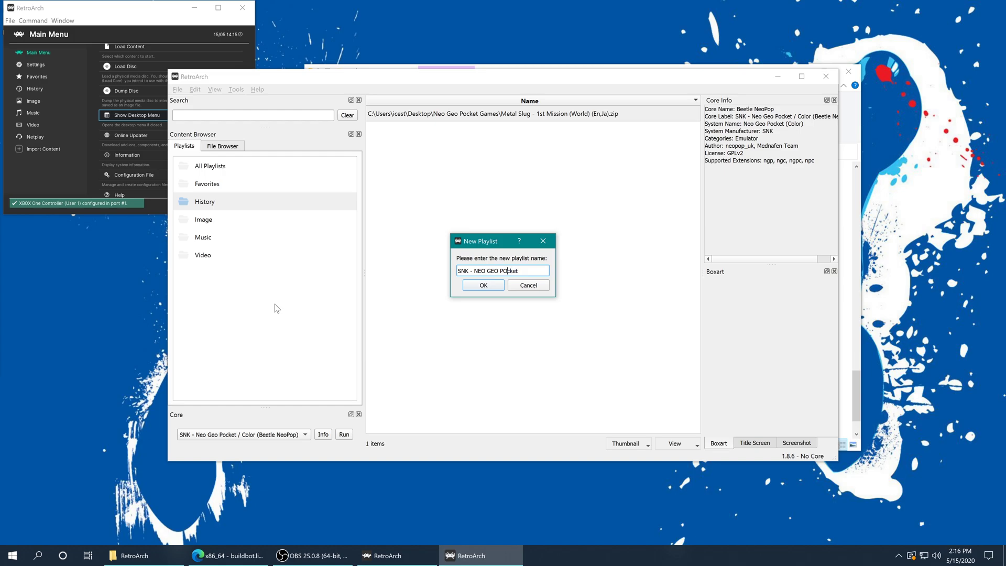
{"action": "key", "text": "Return"}
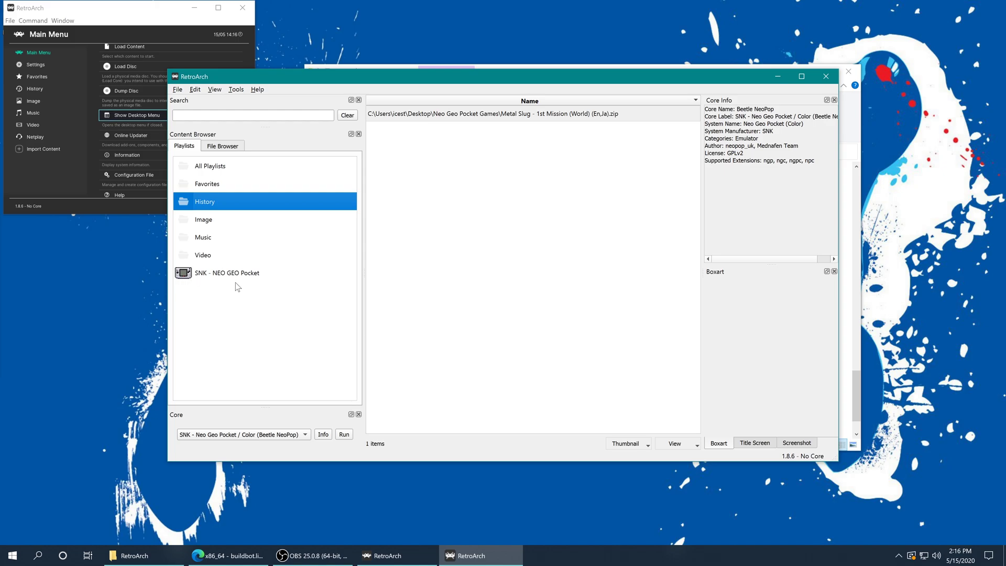
{"action": "left_click", "coordinate": [201, 275]}
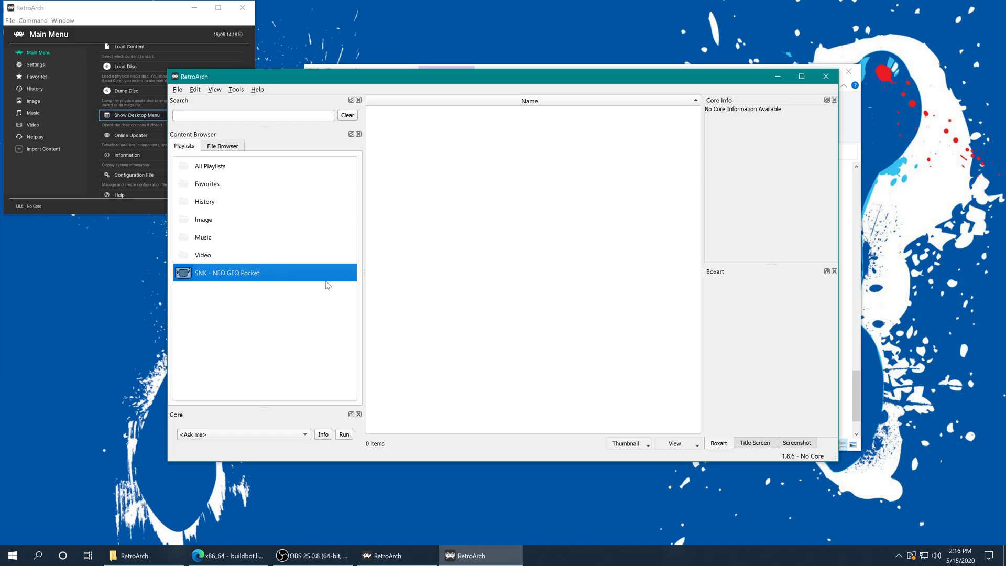
Add the Desktop\Neo Geo Pocket Games folder to the playlist.
{"action": "right_click", "coordinate": [442, 168]}
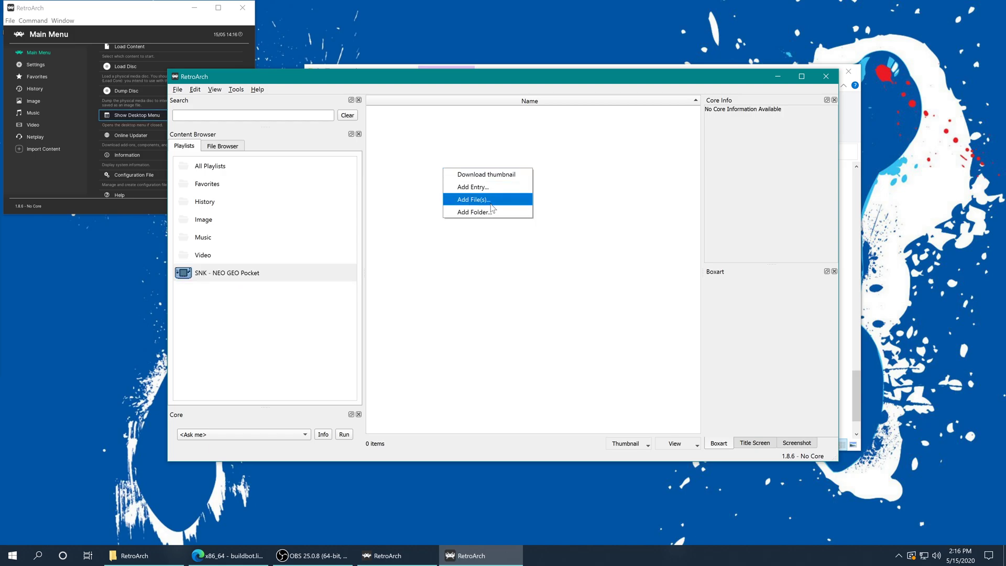
{"action": "left_click", "coordinate": [499, 213]}
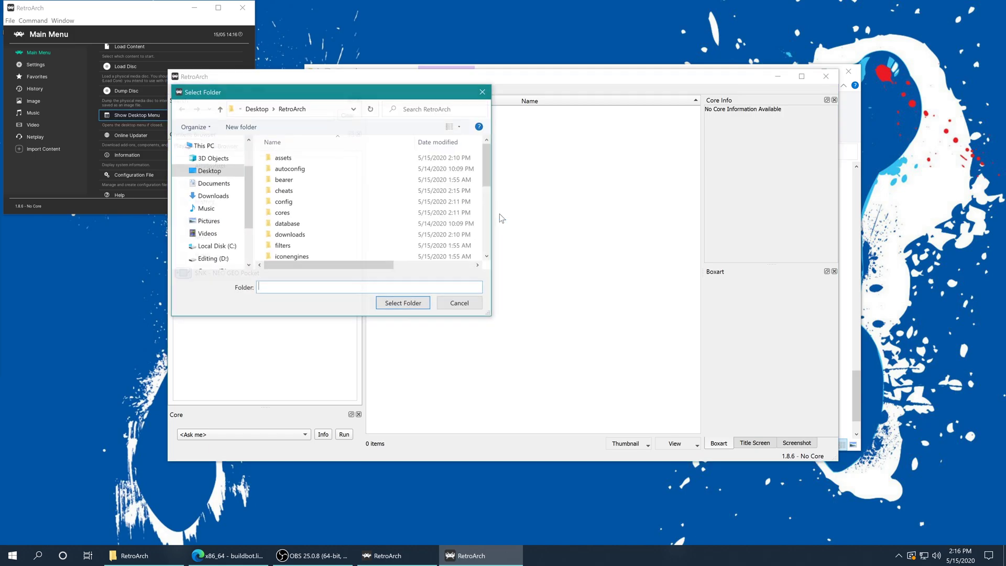
{"action": "left_click", "coordinate": [207, 172]}
{"action": "left_click", "coordinate": [285, 180]}
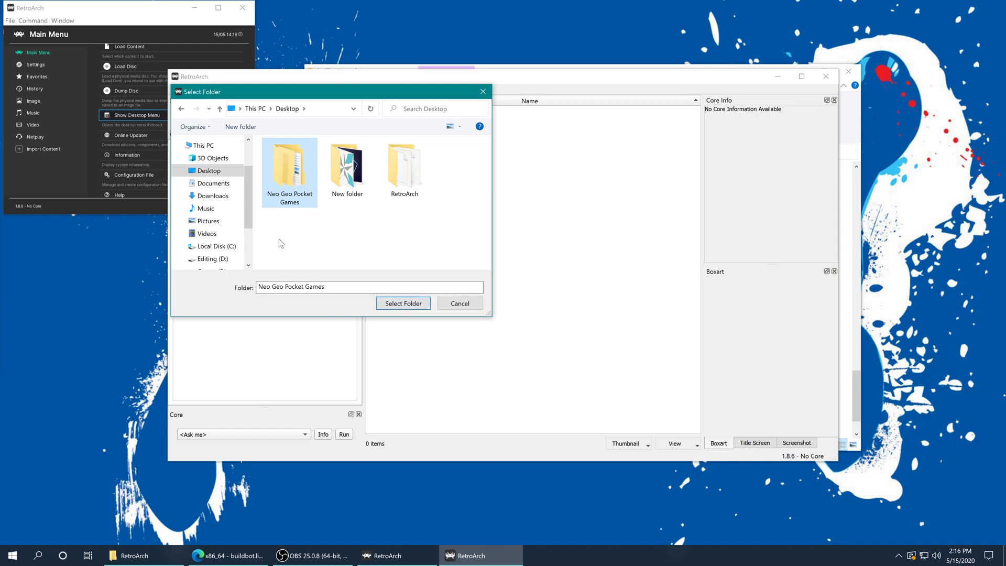
{"action": "left_click", "coordinate": [405, 303]}
Set core to Beetle NeoPop and database to SNK - Neo Geo Pocket Color, then confirm.
{"action": "left_click", "coordinate": [431, 255]}
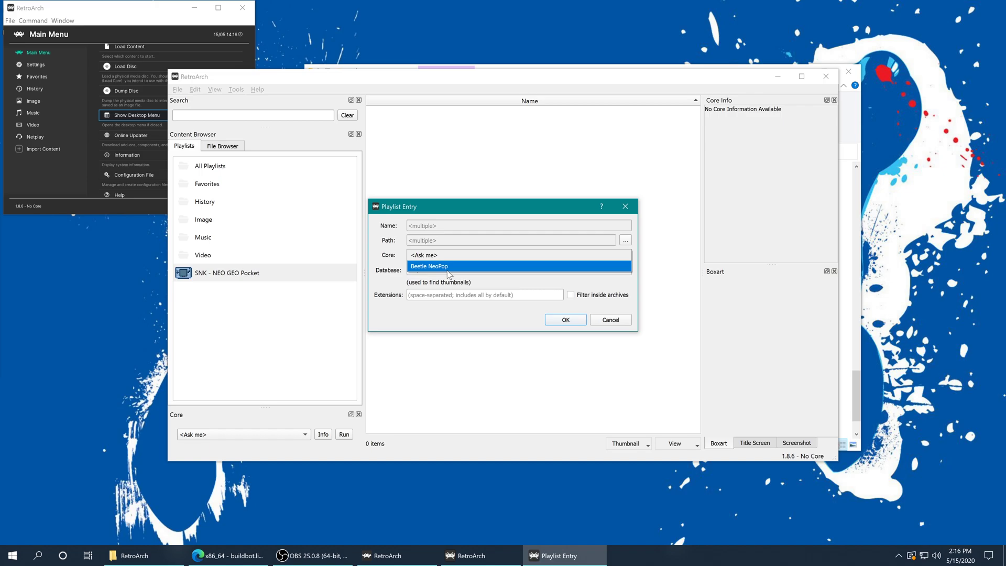
{"action": "left_click", "coordinate": [447, 267]}
{"action": "left_click", "coordinate": [455, 270]}
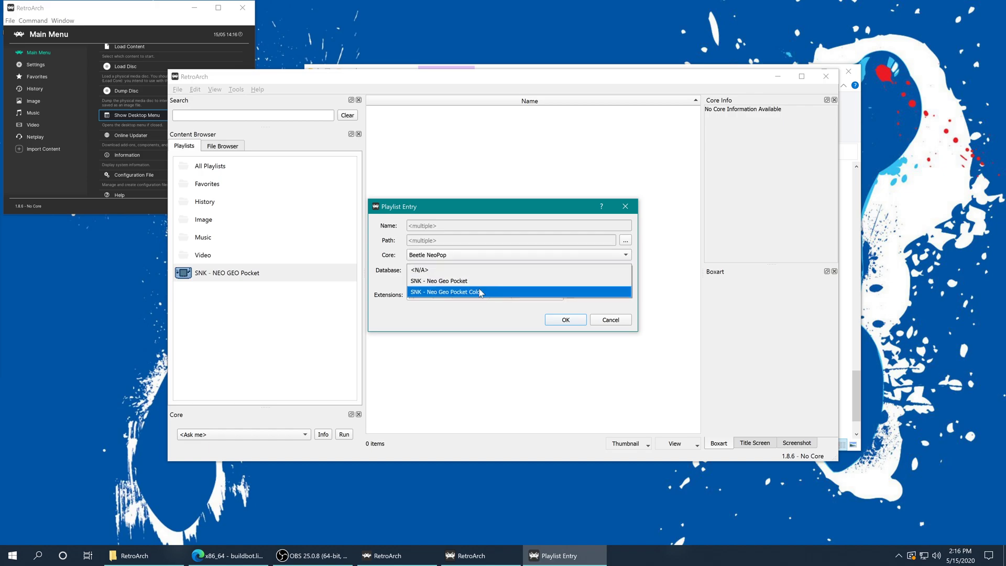
{"action": "left_click", "coordinate": [479, 293]}
{"action": "left_click", "coordinate": [565, 319]}
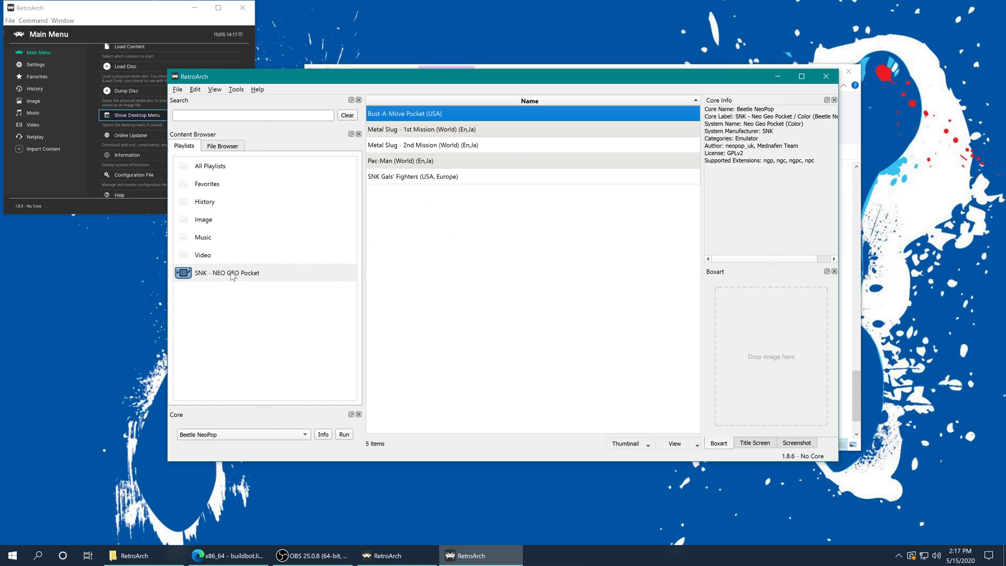
Download all thumbnails for this playlist and preview Bust-A-Move and both Metal Slug covers.
{"action": "right_click", "coordinate": [264, 272]}
{"action": "mouse_move", "coordinate": [313, 355]}
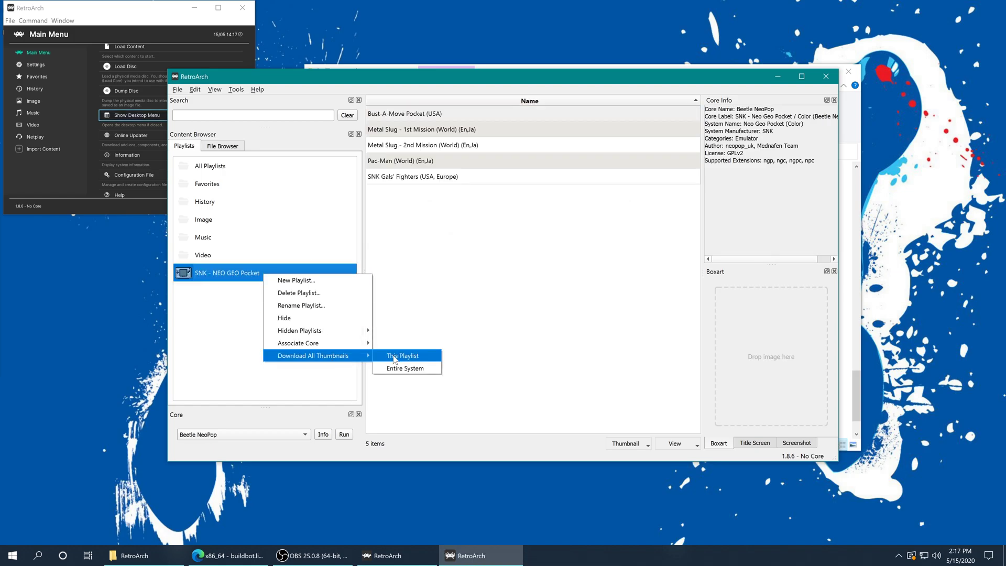
{"action": "left_click", "coordinate": [426, 359]}
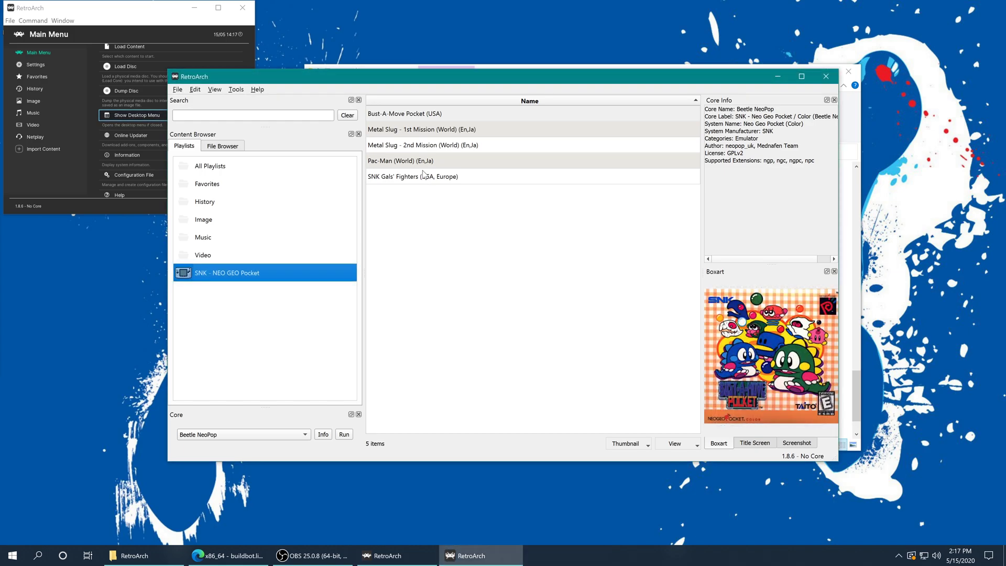
{"action": "left_click", "coordinate": [410, 118]}
{"action": "left_click", "coordinate": [409, 132]}
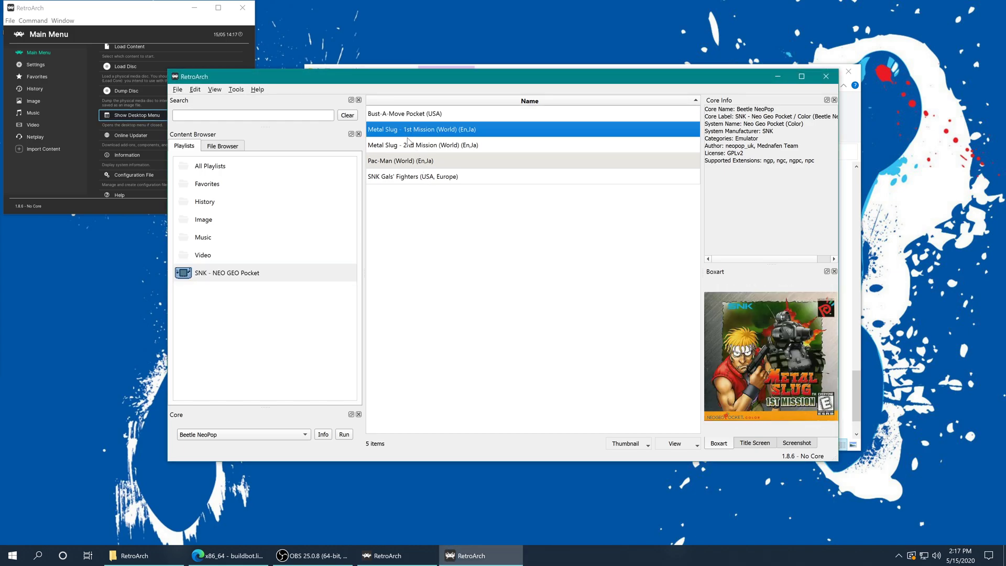
{"action": "left_click", "coordinate": [407, 151]}
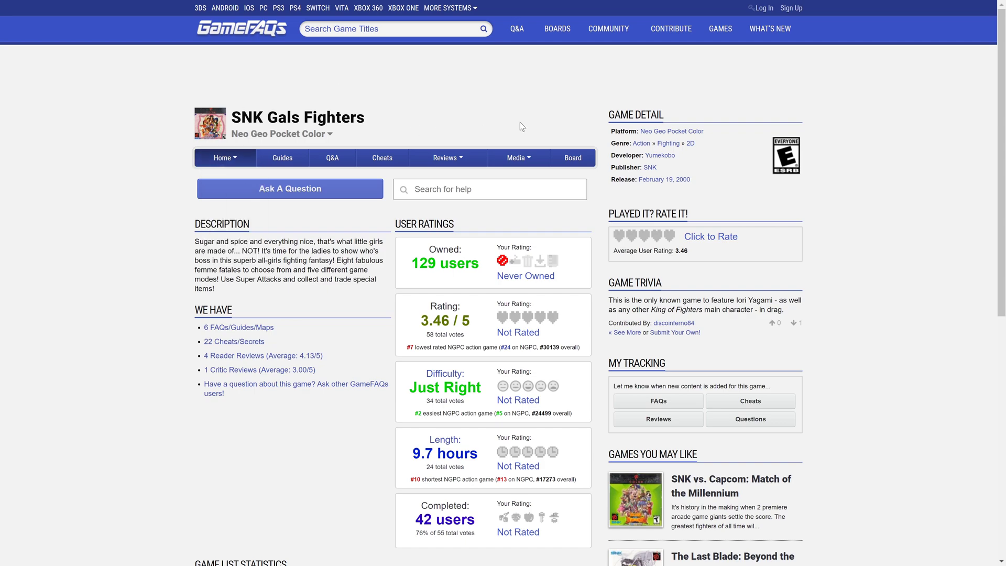
{"action": "mouse_move", "coordinate": [517, 157]}
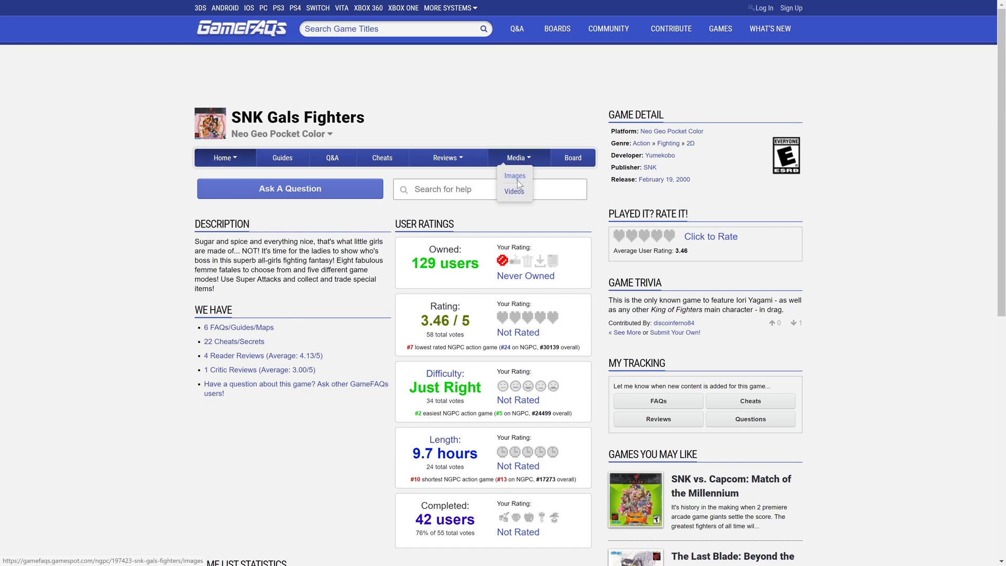
Open Media > Images for SNK Gals Fighters and save the full-size US box scan.
{"action": "left_click", "coordinate": [518, 185]}
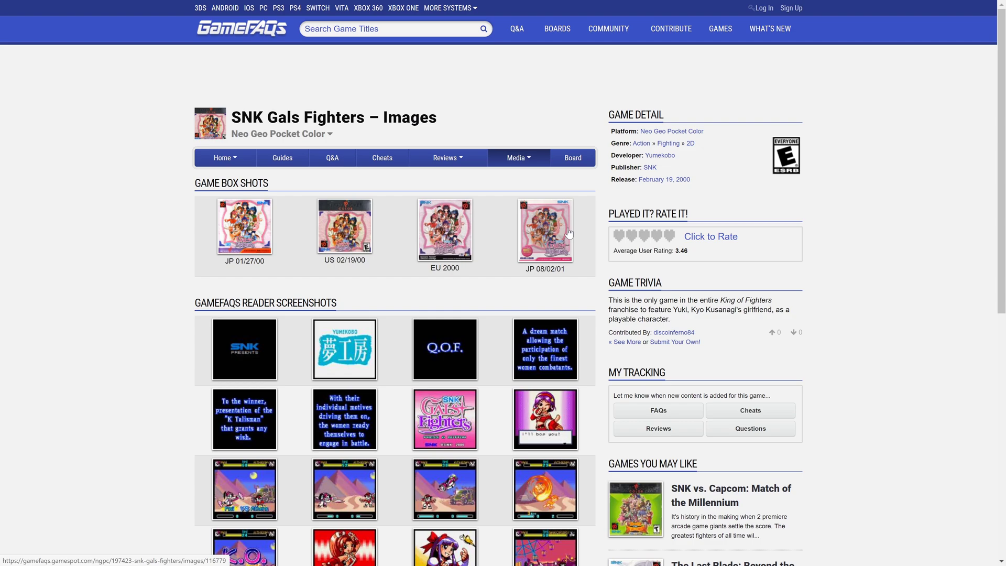
{"action": "left_click", "coordinate": [359, 232]}
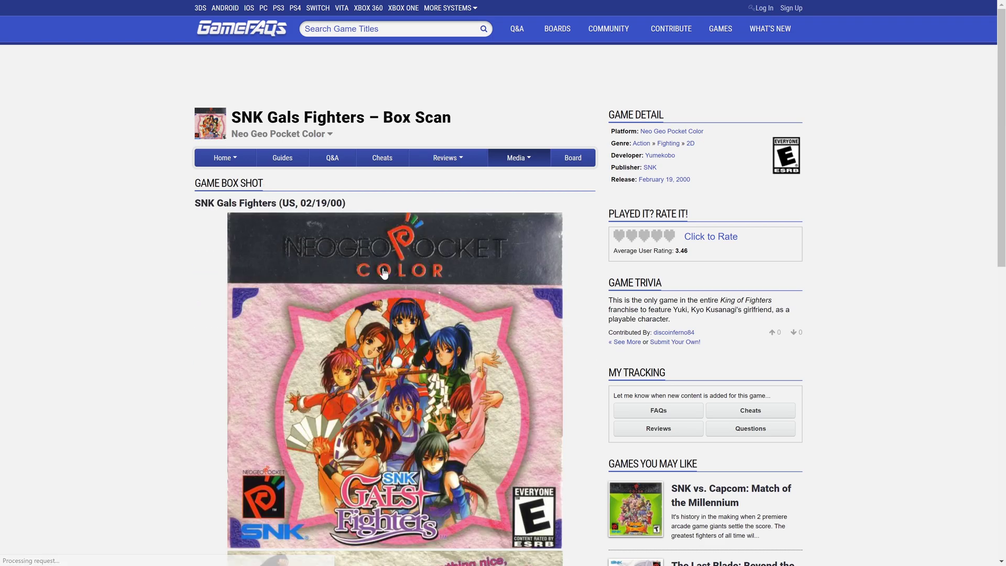
{"action": "scroll", "coordinate": [409, 306], "scroll_direction": "down", "scroll_amount": 1}
{"action": "right_click", "coordinate": [410, 305]}
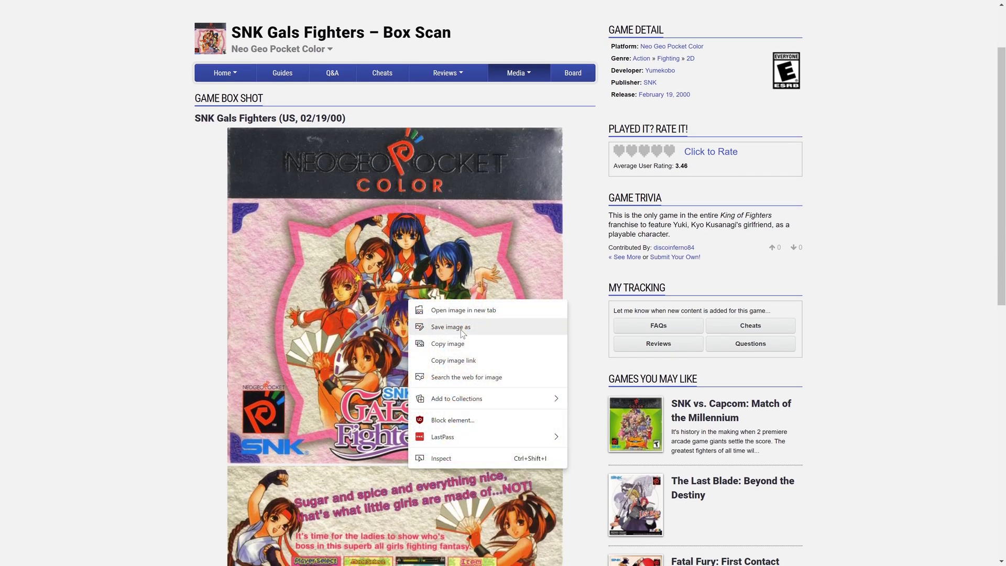
{"action": "left_click", "coordinate": [435, 325]}
{"action": "left_click", "coordinate": [242, 220]}
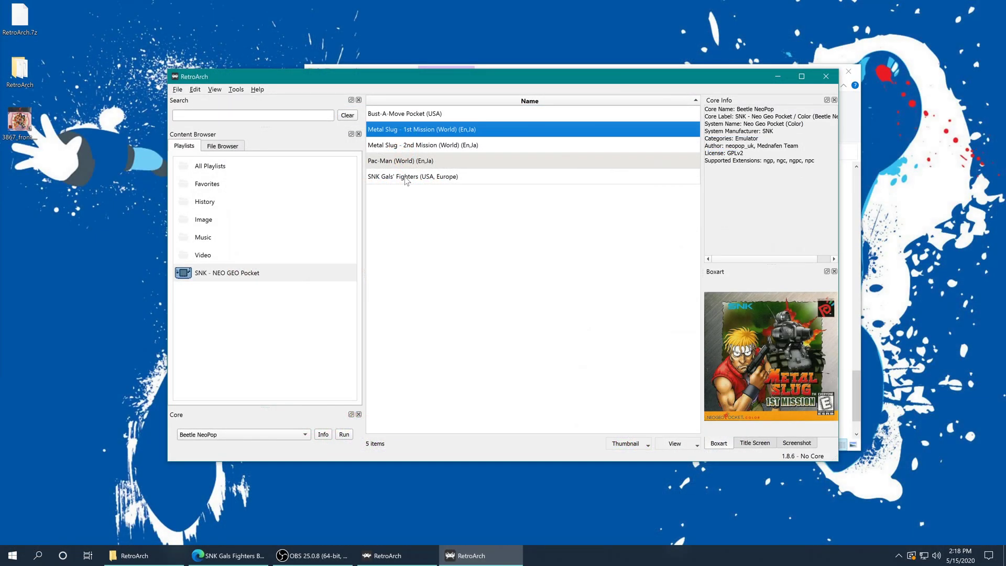
Select SNK Gals' Fighters and set the downloaded US cover scan as its Boxart image.
{"action": "left_click", "coordinate": [408, 180]}
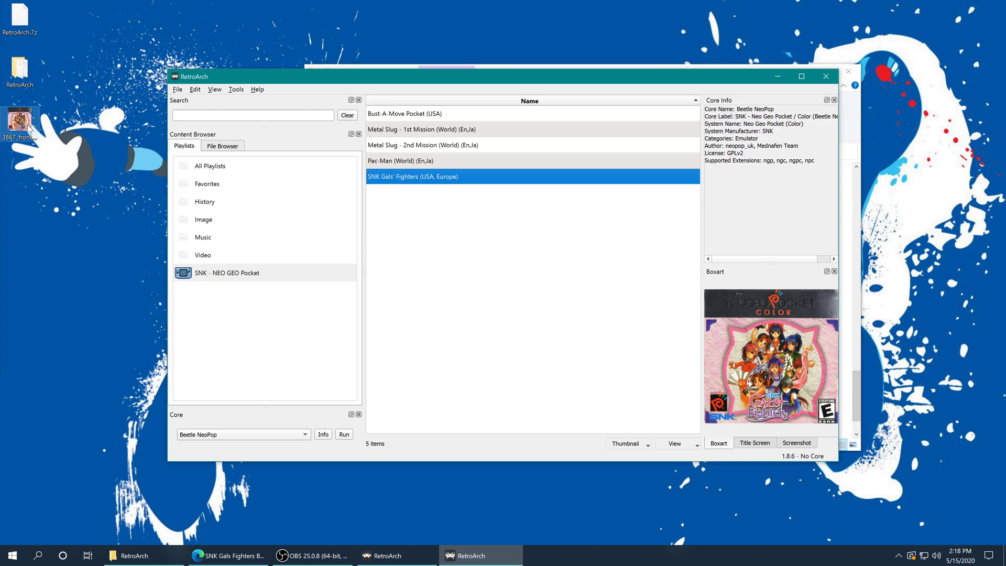
{"action": "mouse_move", "coordinate": [20, 122]}
{"action": "left_mouse_down"}
{"action": "mouse_move", "coordinate": [774, 378]}
{"action": "mouse_move", "coordinate": [762, 370]}
{"action": "left_mouse_up"}
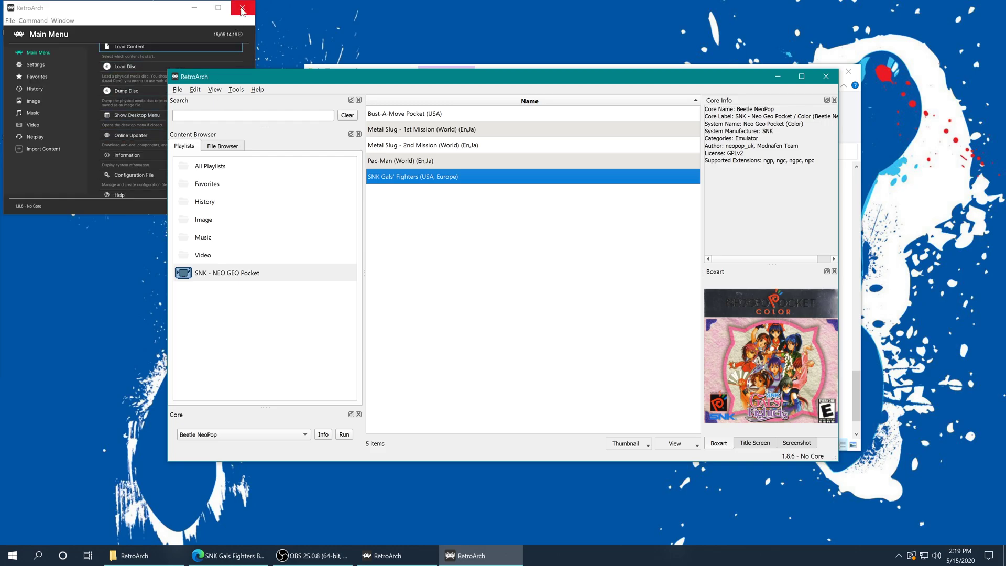
Restart RetroArch in fullscreen and open the NEO GEO Pocket playlist.
{"action": "left_click", "coordinate": [242, 10]}
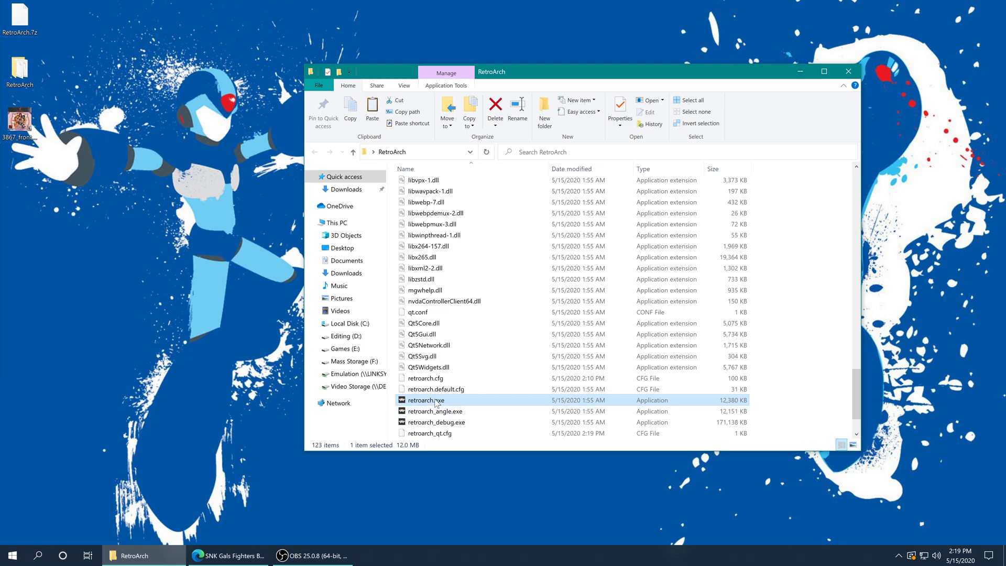
{"action": "double_click", "coordinate": [436, 403]}
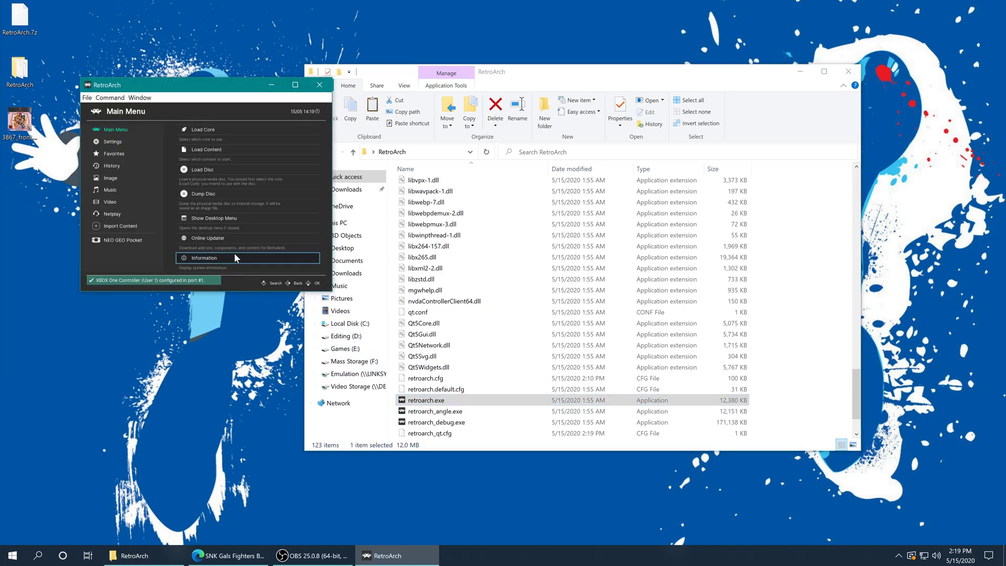
{"action": "key", "text": "f"}
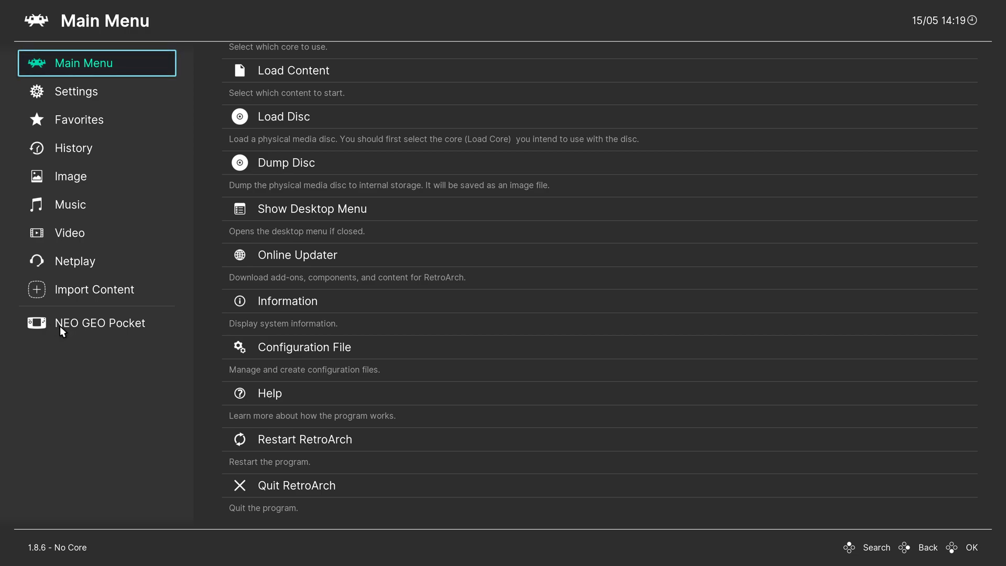
{"action": "left_click", "coordinate": [60, 326]}
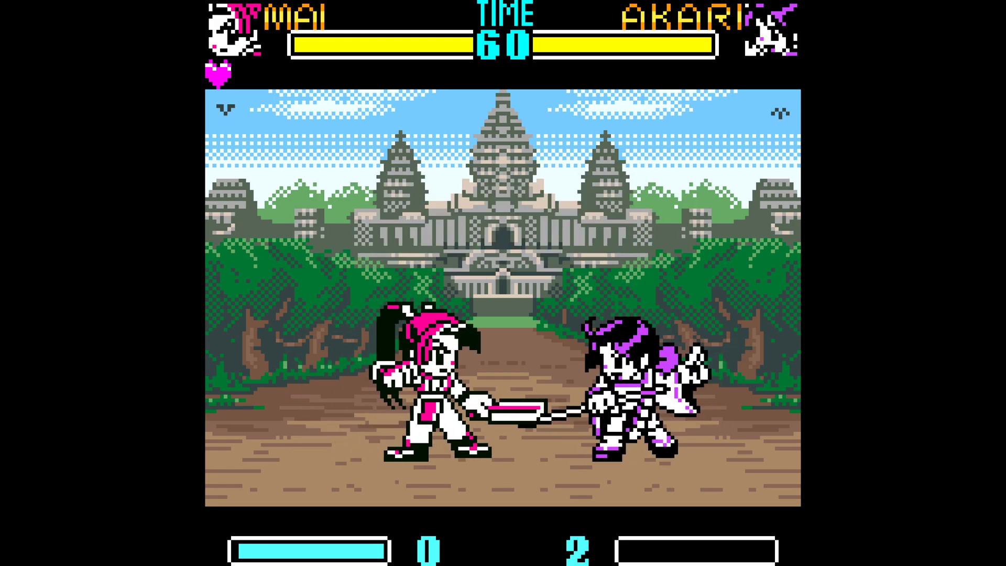
Hit Akari as Mai with a jump-in two-hit combo, fan pokes, a counter hit and a dive.
{"action": "key", "text": "Up"}
{"action": "key", "text": "z"}
{"action": "key", "text": "z"}
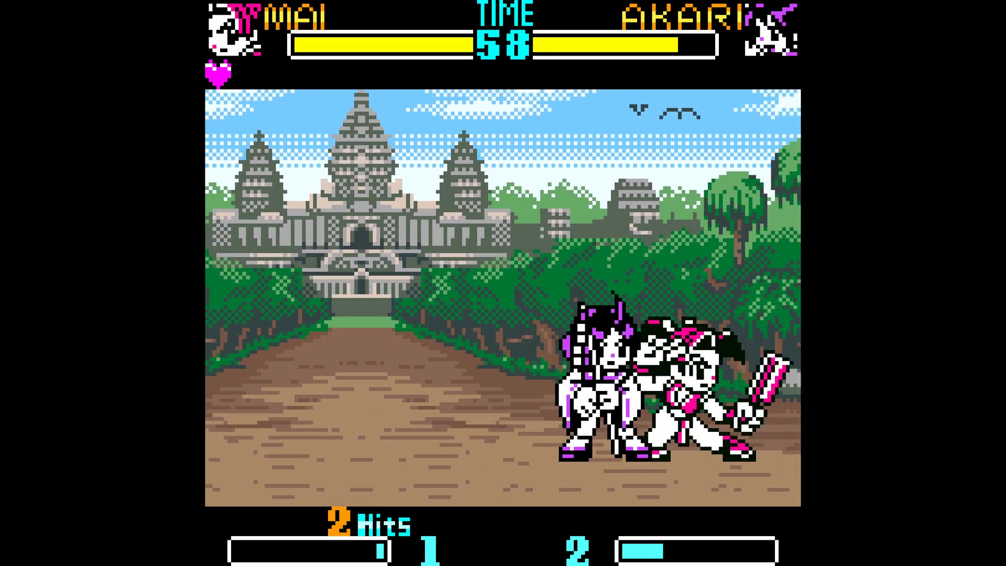
{"action": "key", "text": "Left"}
{"action": "key", "text": "z"}
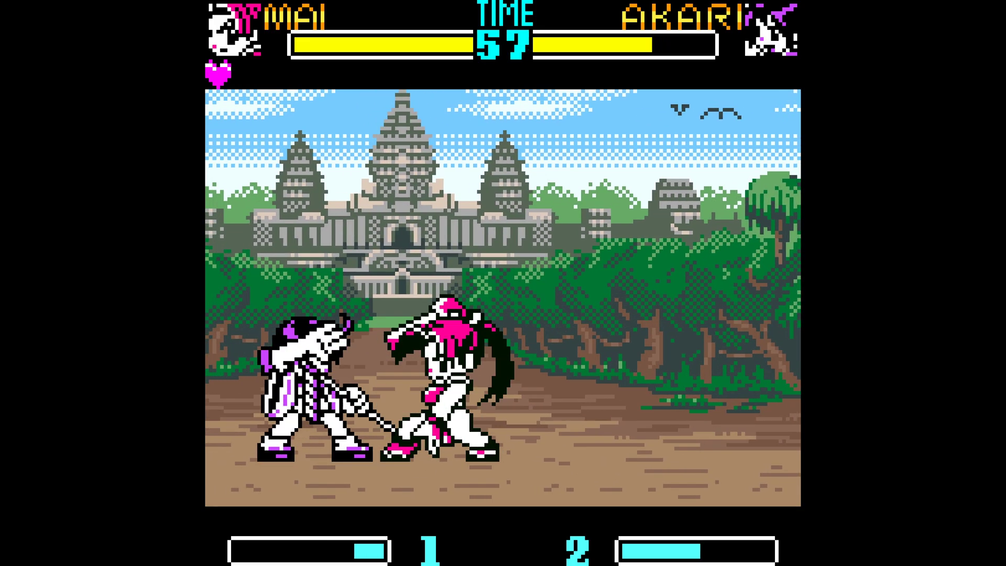
{"action": "key", "text": "z"}
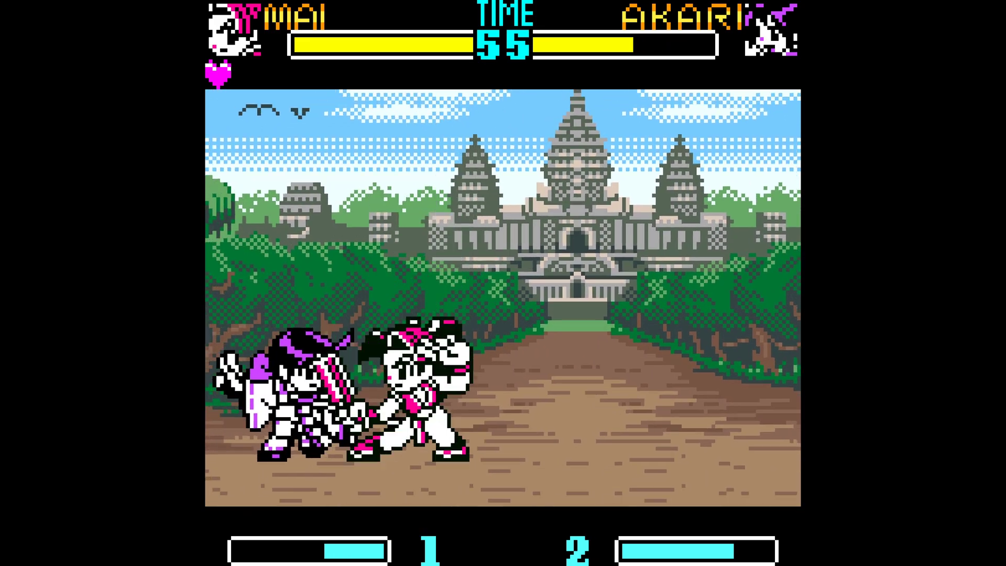
{"action": "key", "text": "z"}
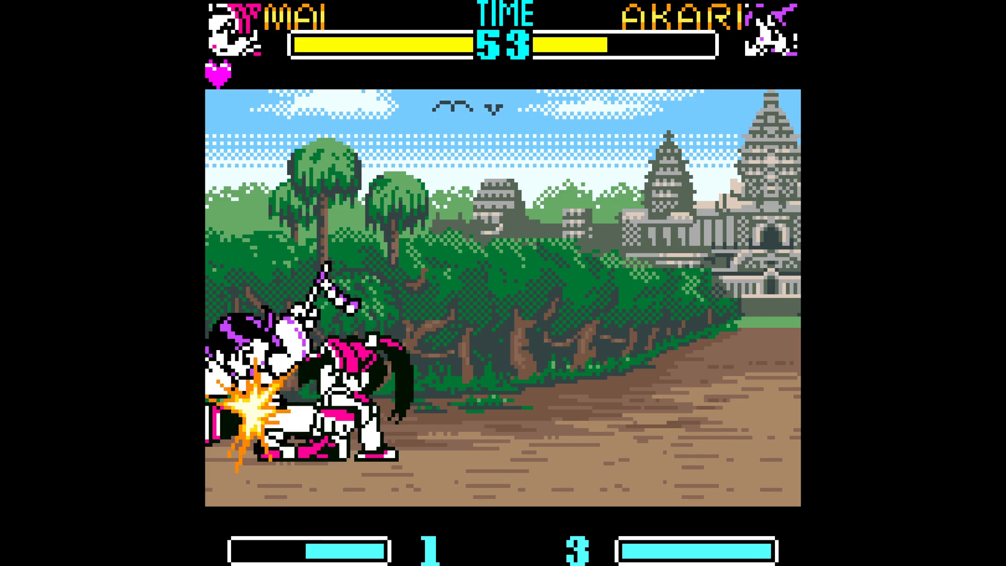
Throw Akari across the stage, then jump after her and strike with the fan.
{"action": "key", "text": "z"}
{"action": "key", "text": "Up"}
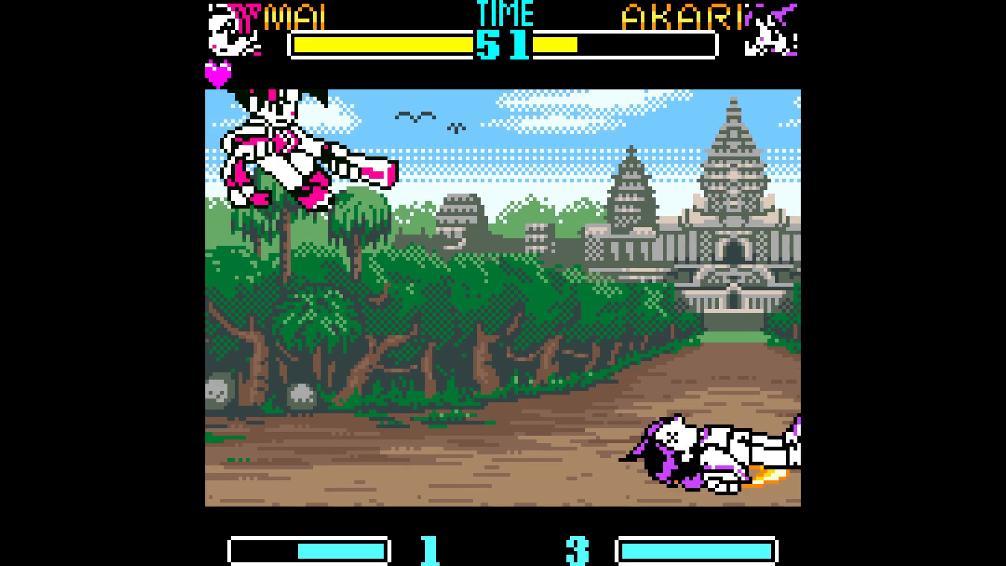
{"action": "key", "text": "Up"}
{"action": "key", "text": "z"}
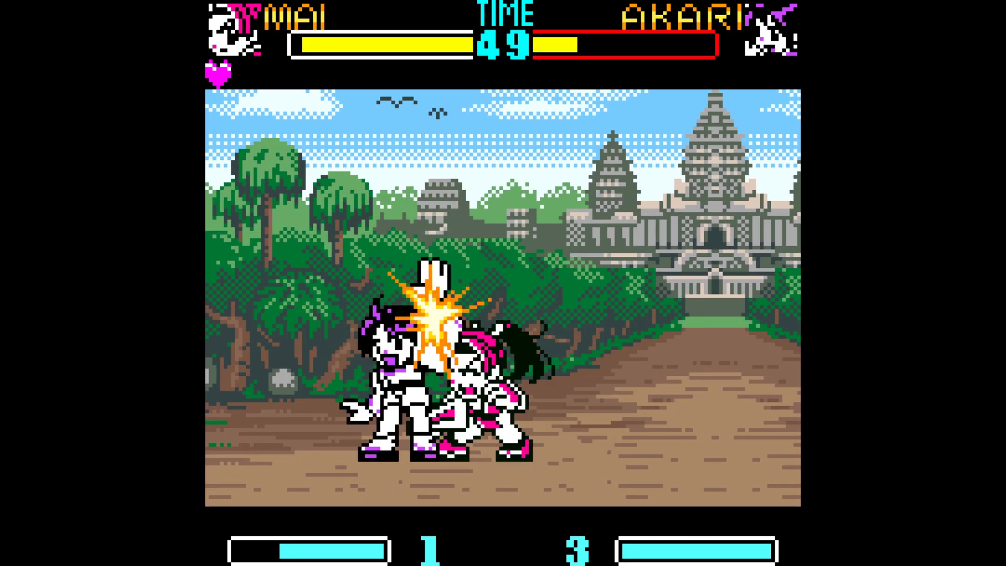
{"action": "key", "text": "z"}
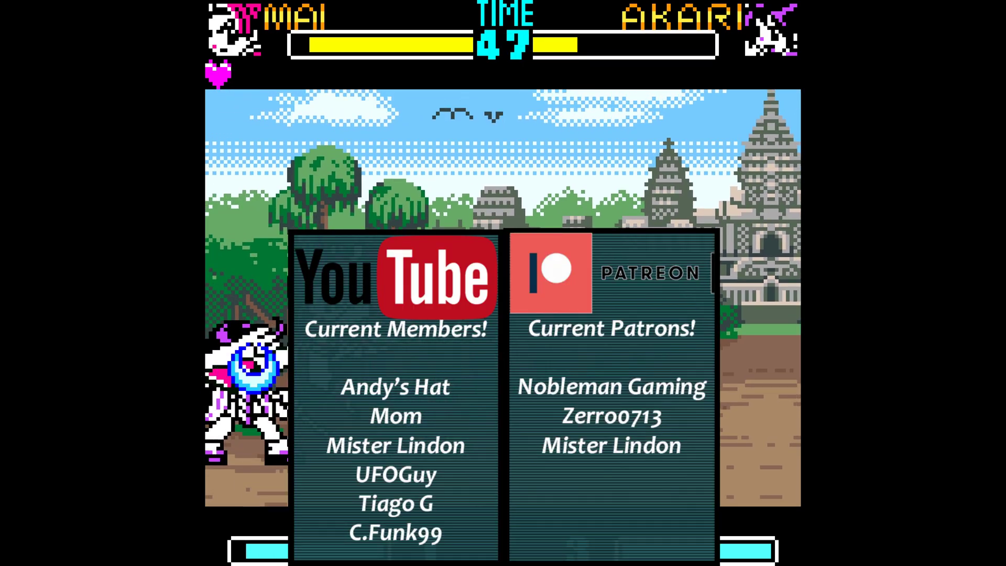